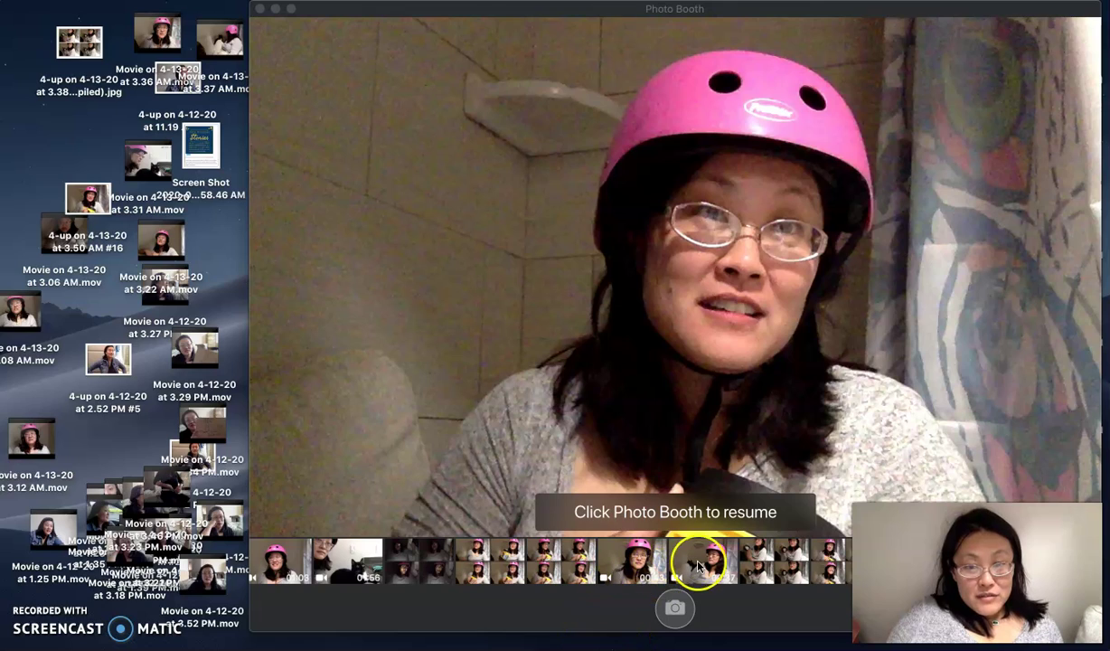
# - Play the recorded black-cat movie in Photo Booth and pause it
pyautogui.click(700, 564)
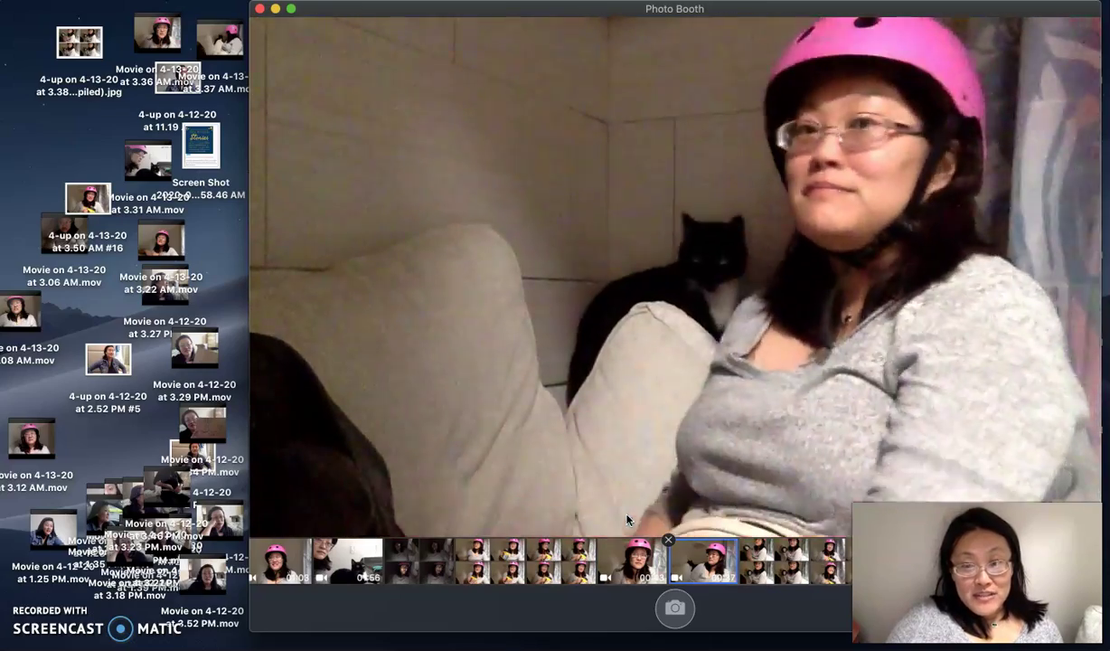
pyautogui.click(669, 486)
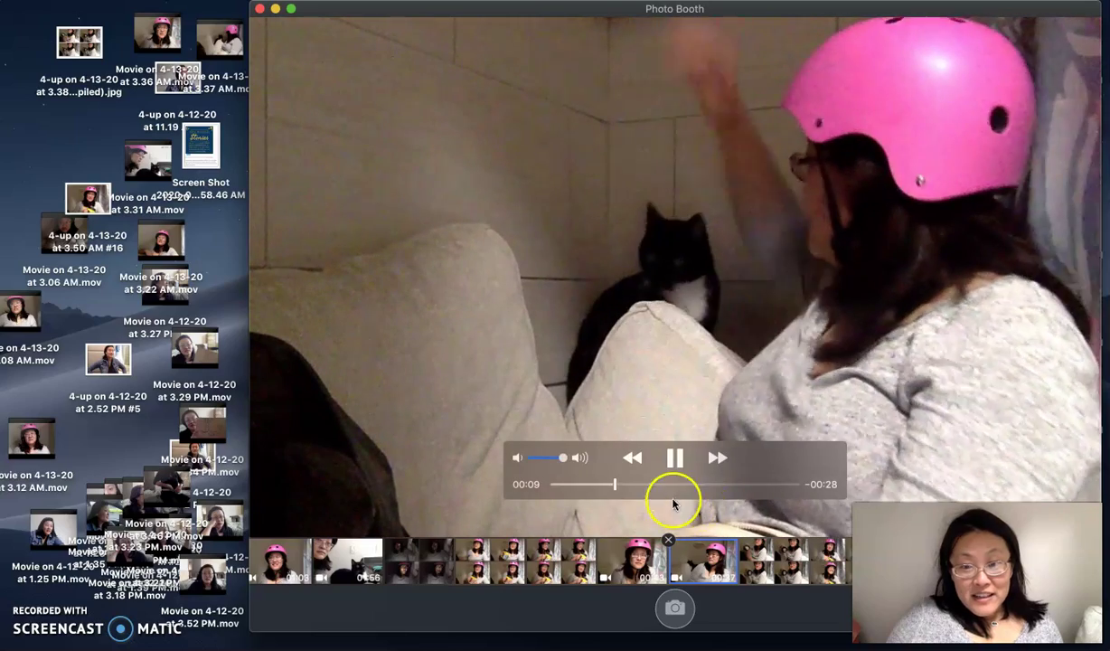
pyautogui.click(674, 460)
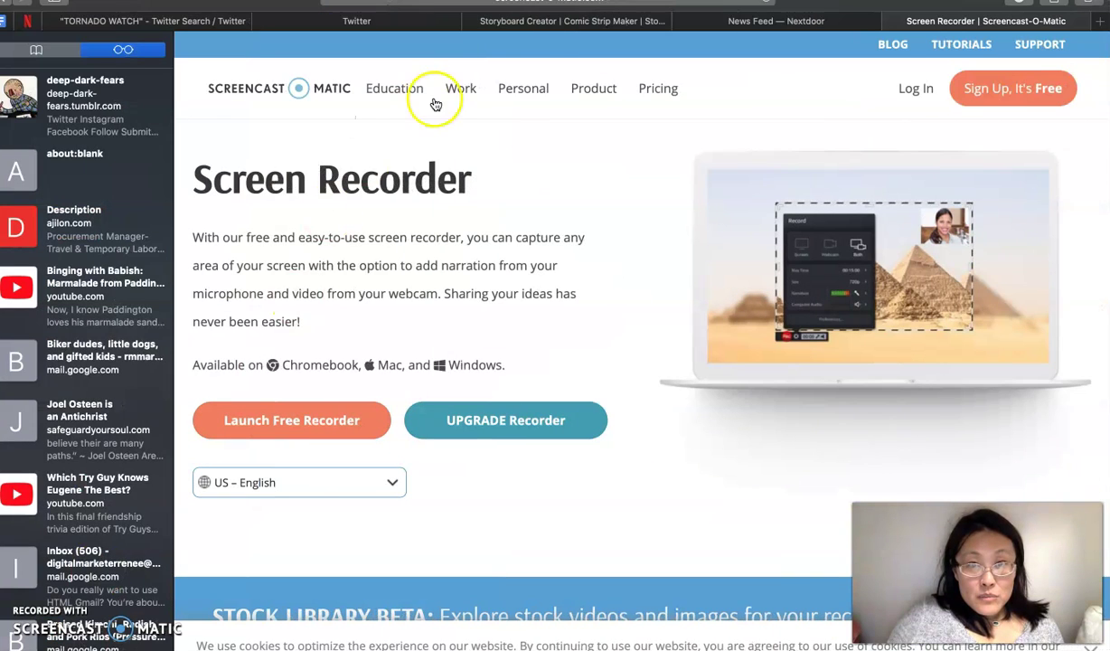
# - Switch to the Storyboard Creator tab, then select and deselect the small mask in the lower panel
pyautogui.click(535, 27)
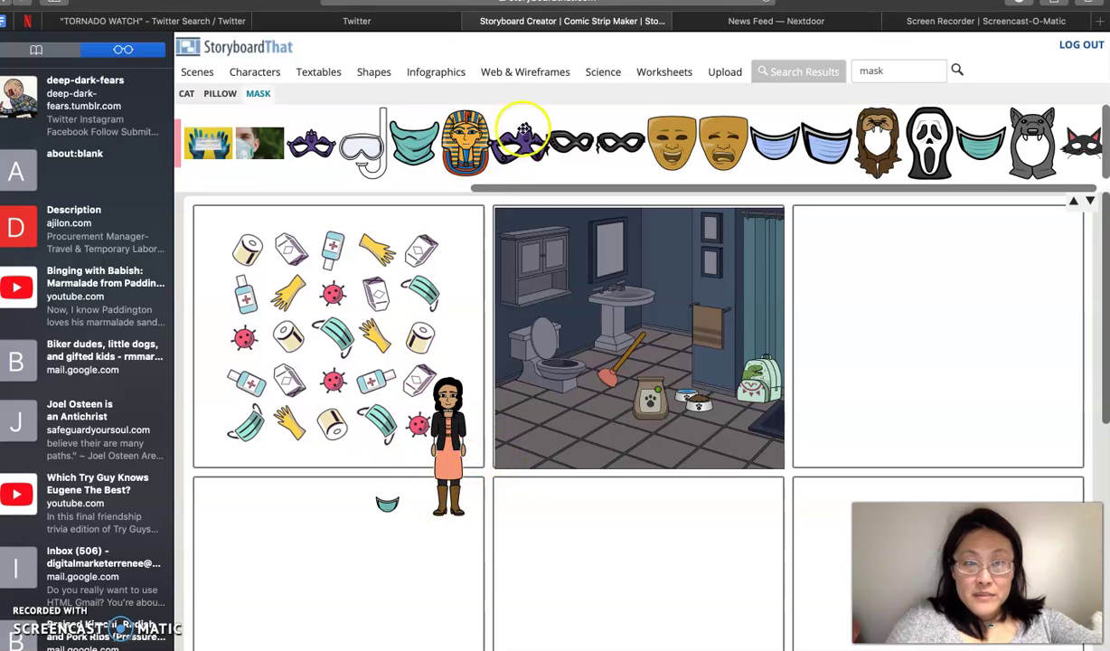
pyautogui.click(389, 502)
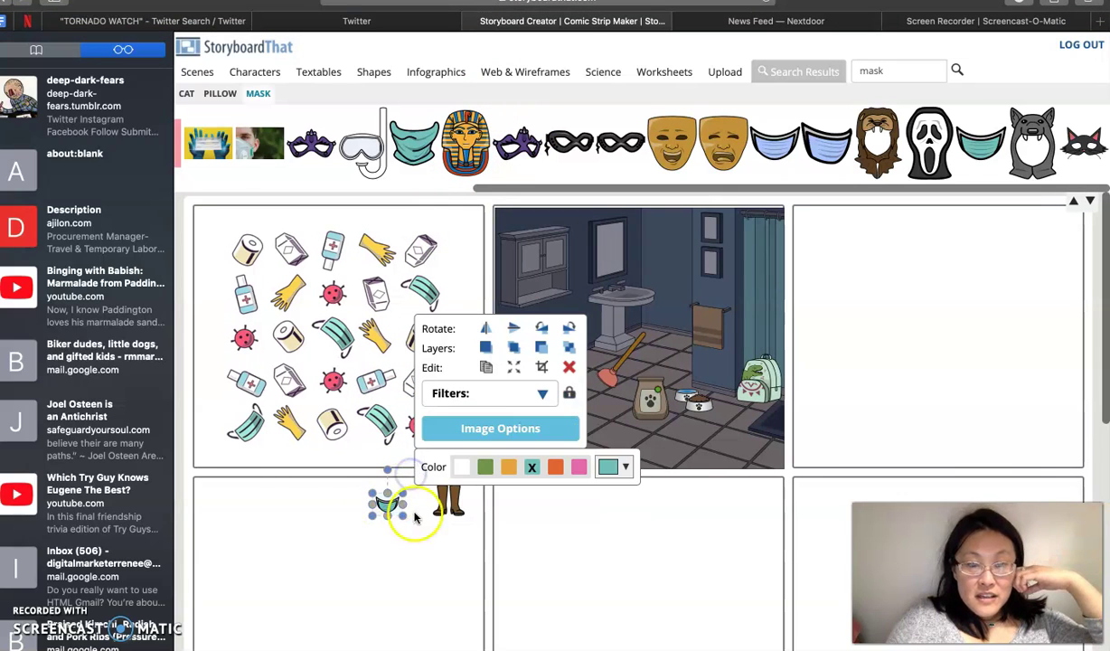
pyautogui.click(440, 553)
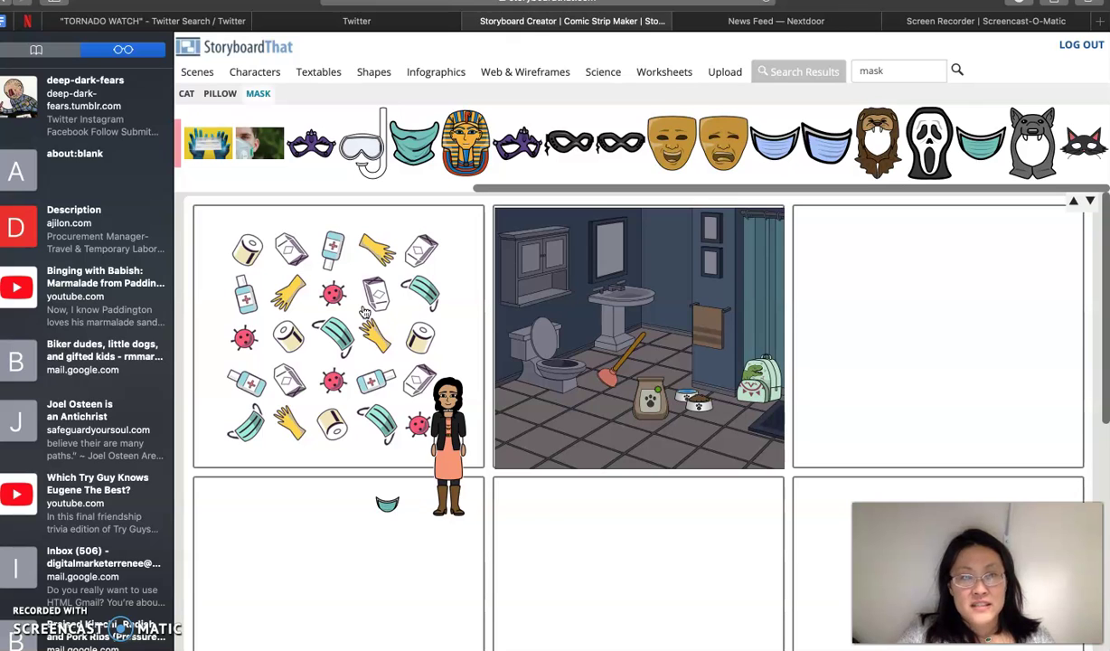
# - Duplicate the standing avatar and drag the copy into the bathroom panel
pyautogui.click(460, 432)
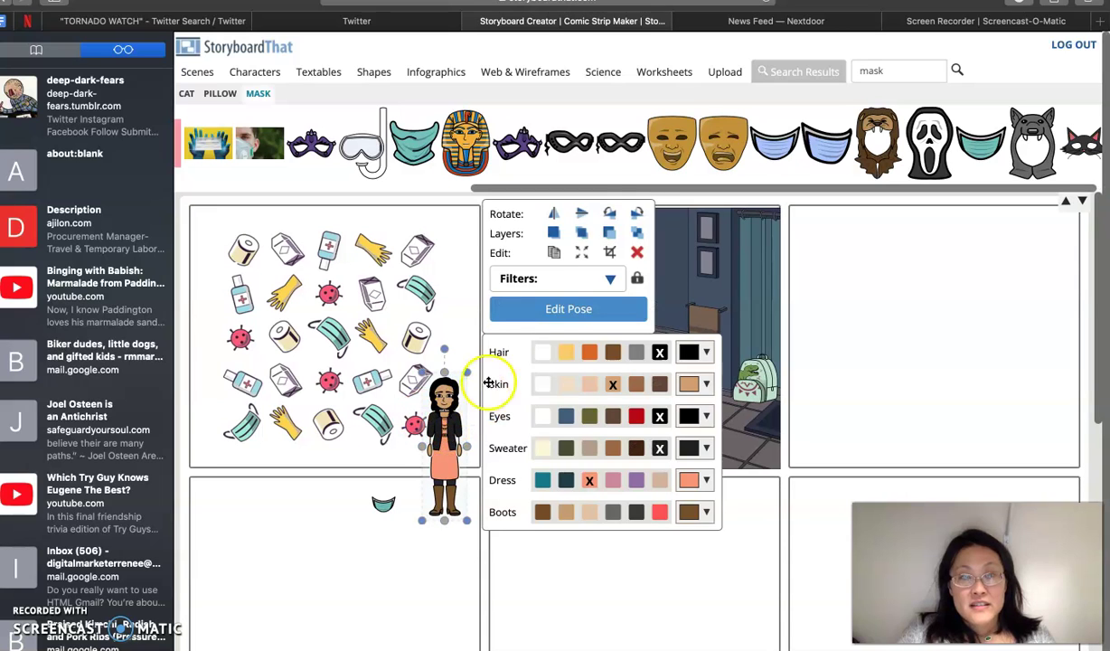
pyautogui.click(554, 254)
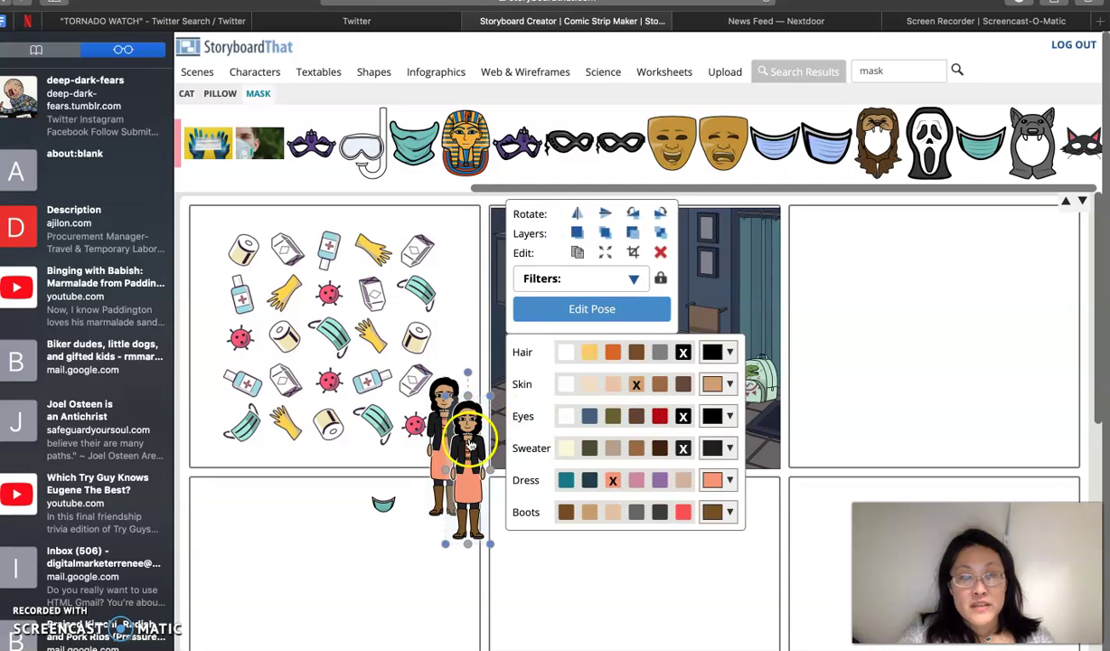
pyautogui.moveTo(469, 444); pyautogui.dragTo(600, 398)
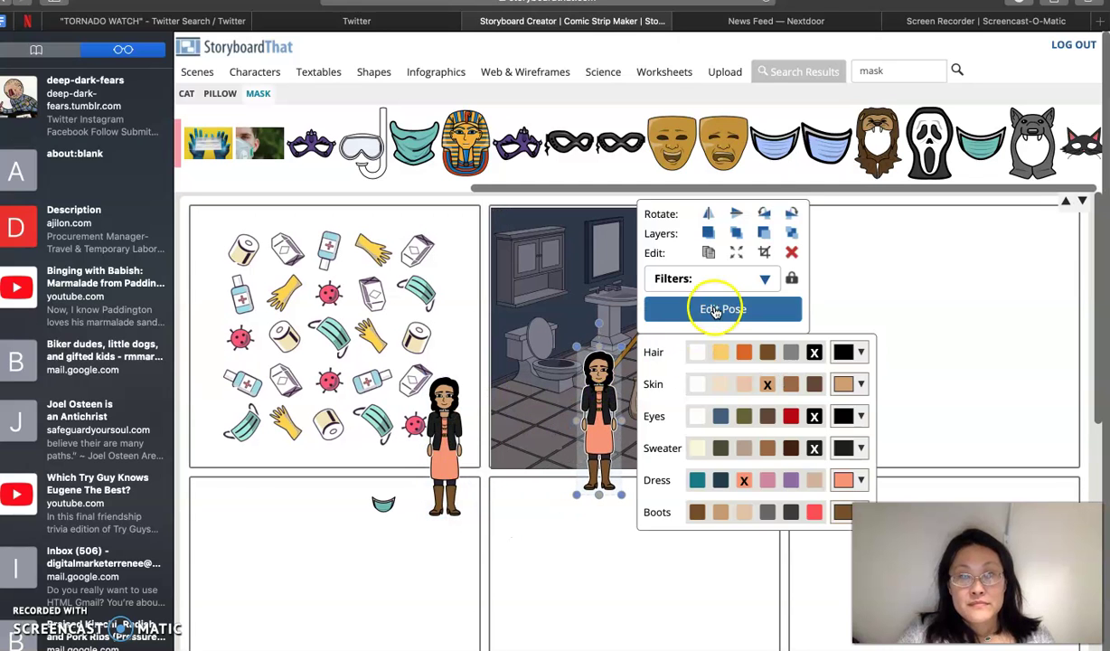
# - Pose the copy kneeling and crying, head tilted, both hands raised to her face
pyautogui.click(716, 310)
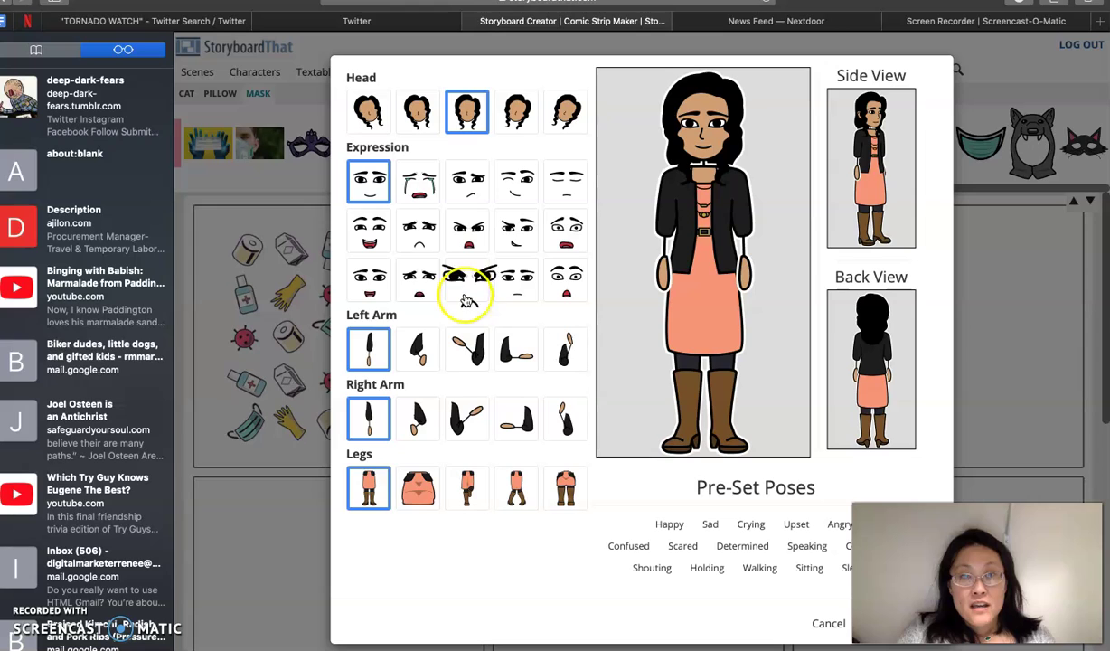
pyautogui.click(417, 182)
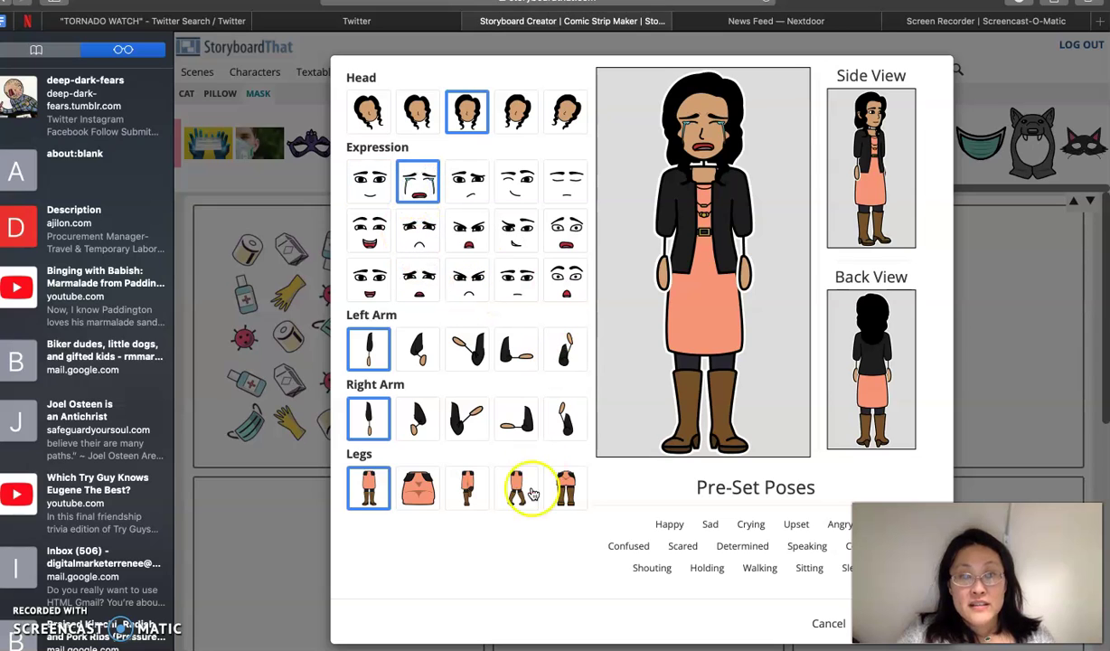
pyautogui.click(424, 503)
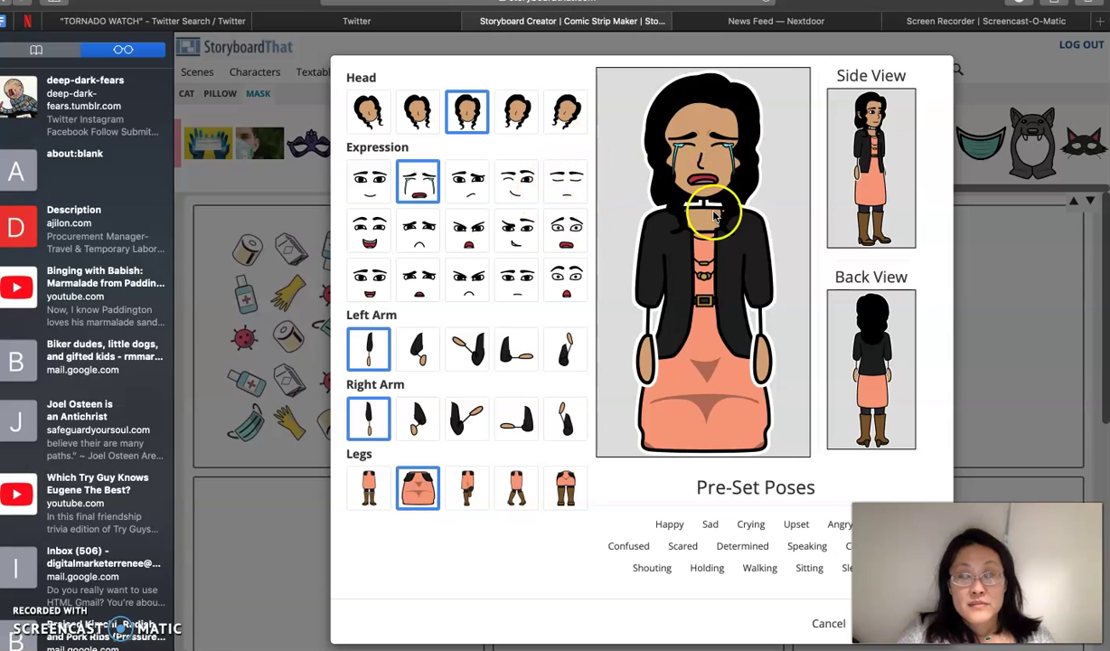
pyautogui.click(843, 156)
pyautogui.click(567, 110)
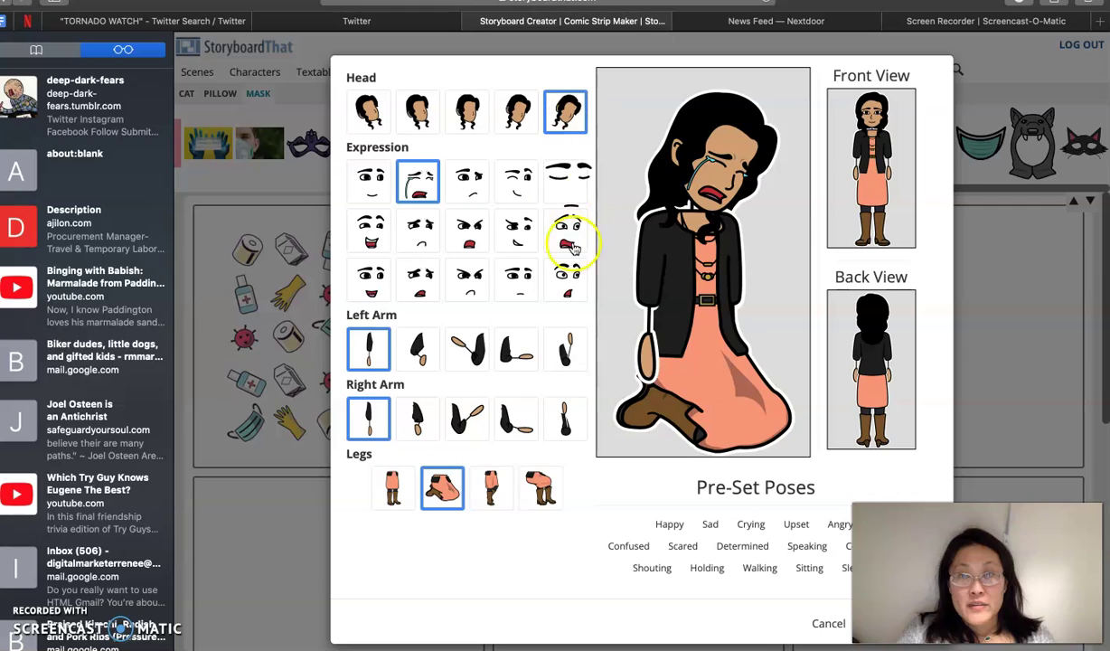
pyautogui.click(565, 348)
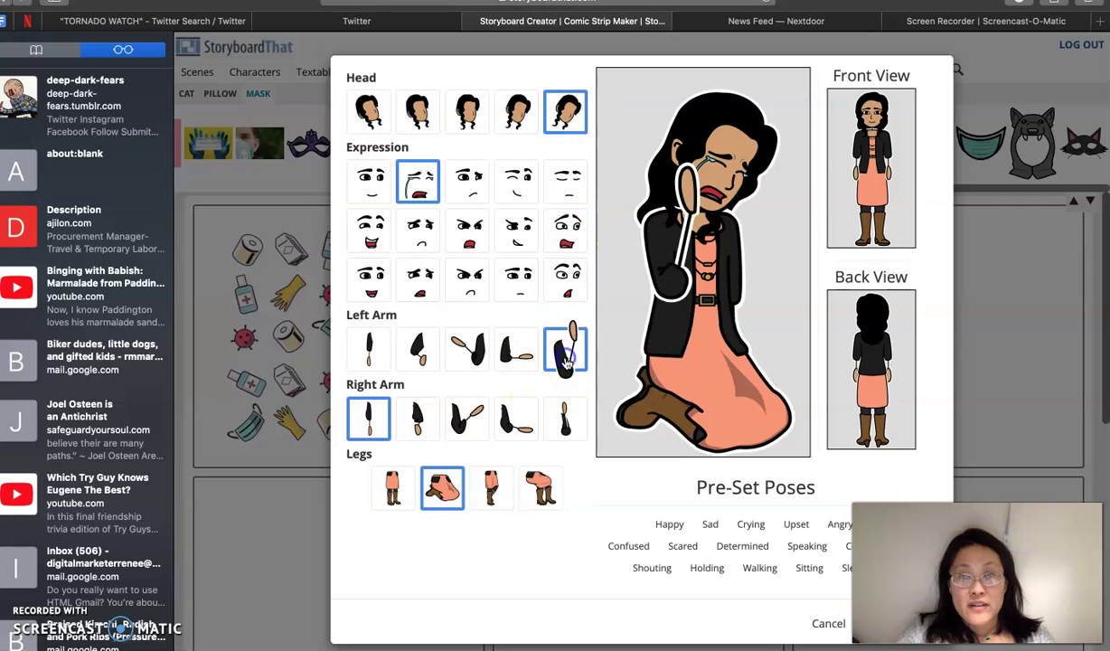
pyautogui.click(567, 425)
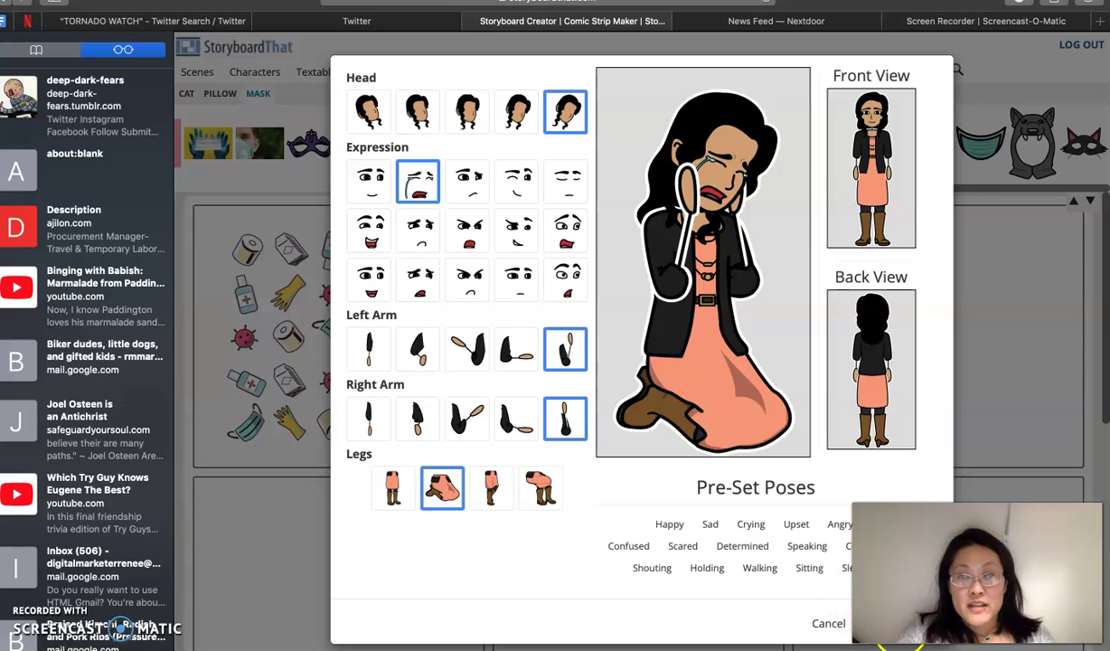
pyautogui.click(903, 623)
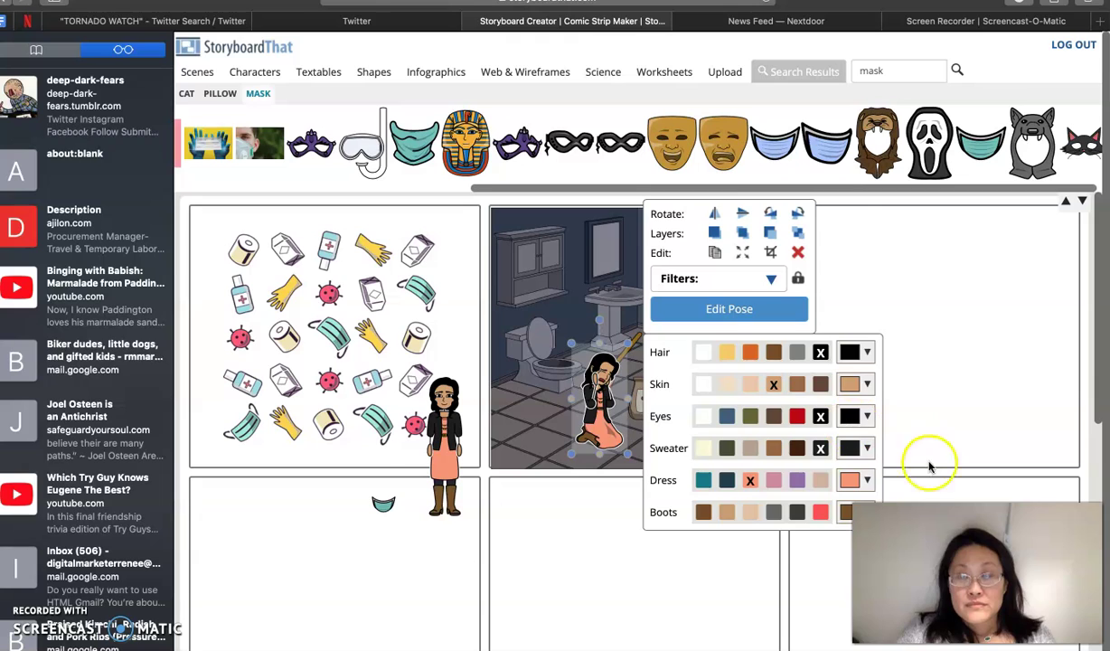
# - Add a cat from the animal characters to the bathroom panel in a walking pose
pyautogui.click(890, 470)
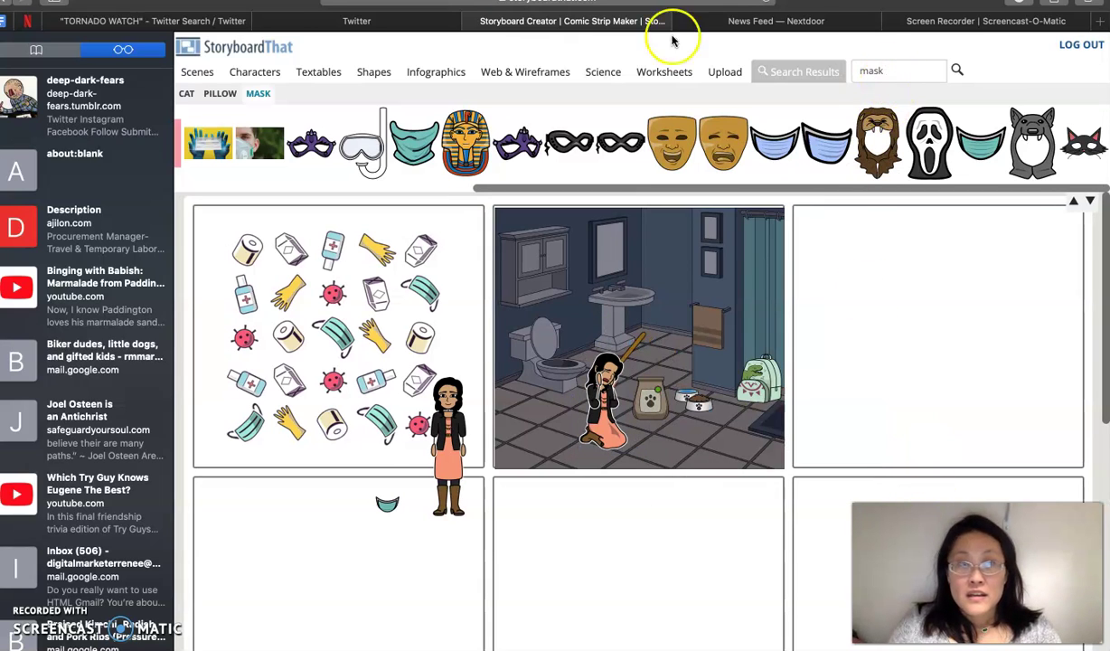
pyautogui.click(255, 71)
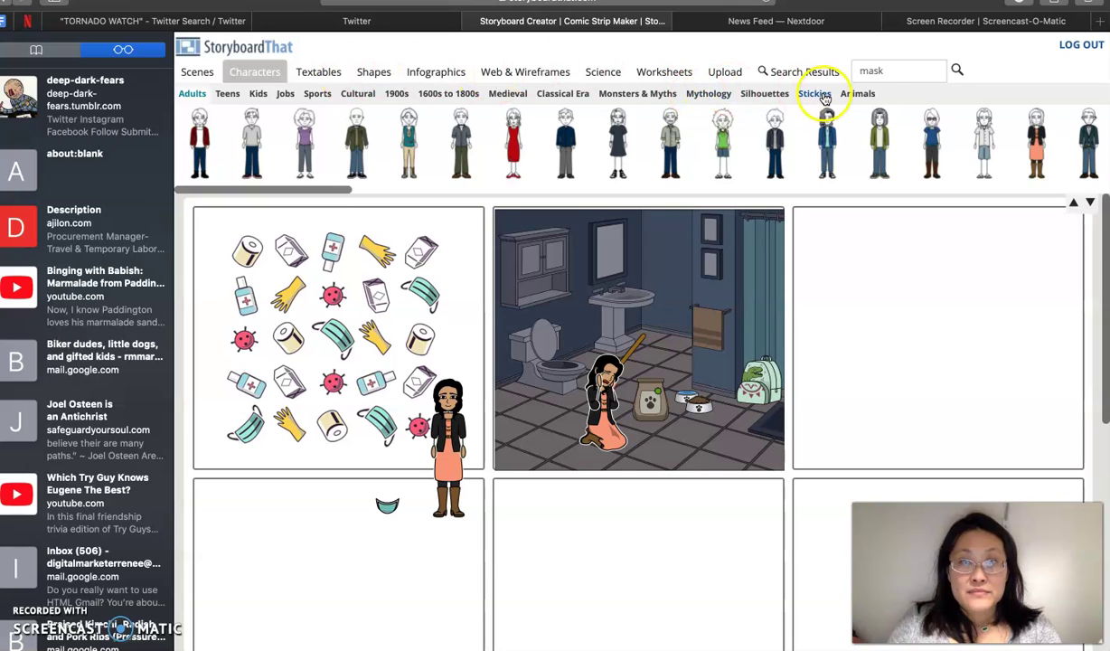
pyautogui.click(857, 94)
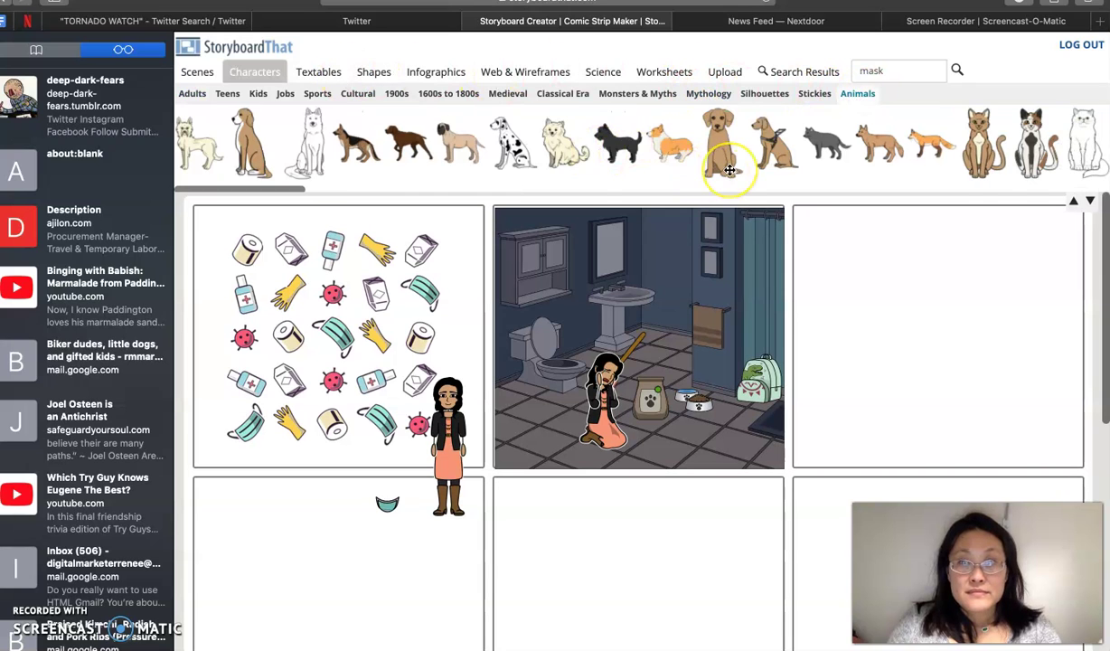
pyautogui.hscroll(5, 730, 170)
pyautogui.moveTo(775, 150); pyautogui.dragTo(764, 264)
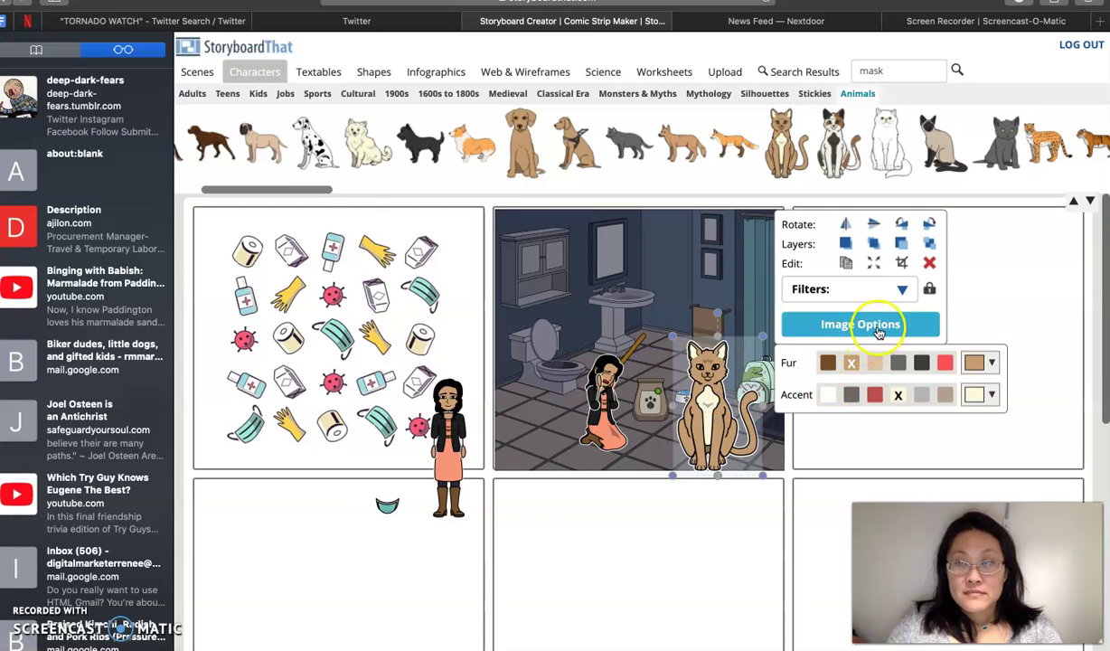
pyautogui.click(877, 326)
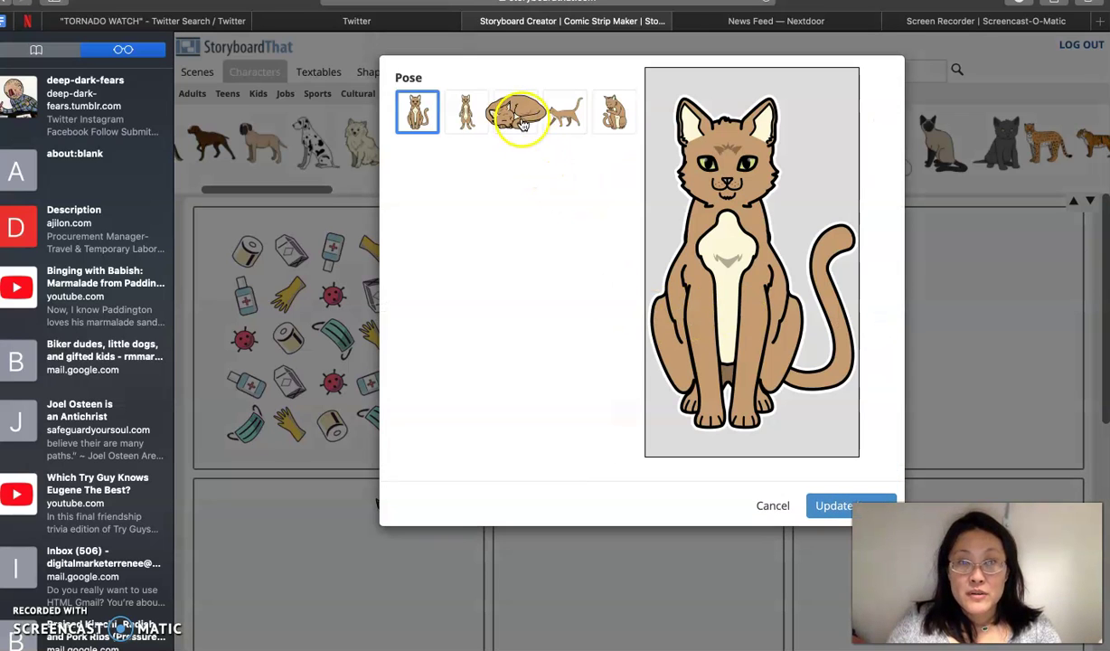
pyautogui.click(558, 115)
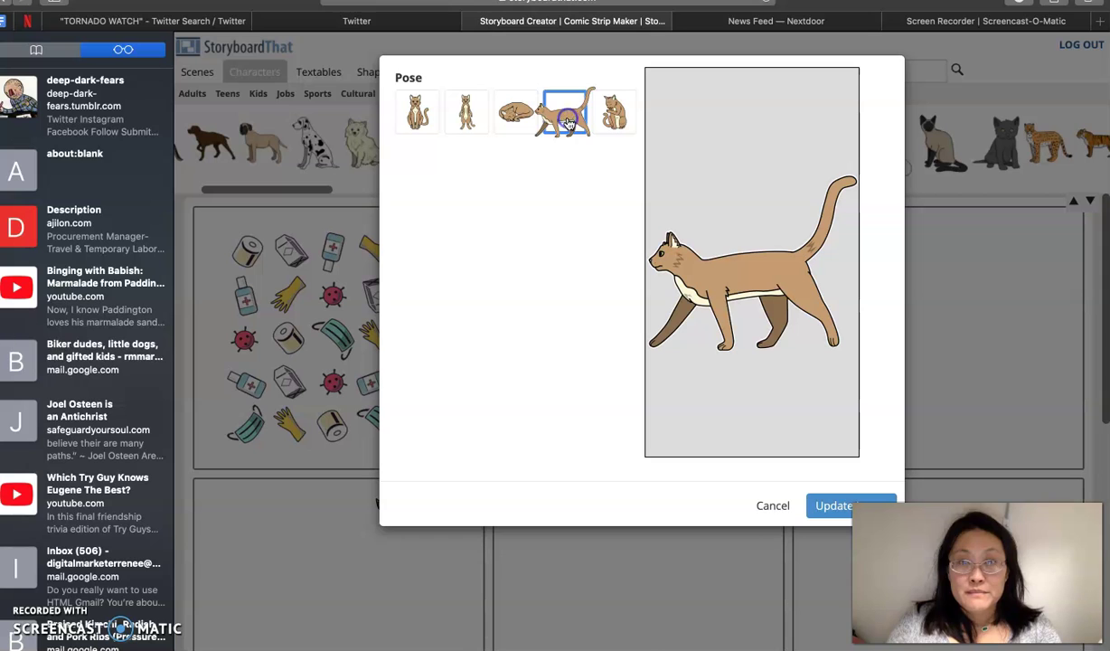
pyautogui.click(834, 505)
# - Shrink the cat, place it beside the kneeling woman, and color it dark with a white accent
pyautogui.click(710, 378)
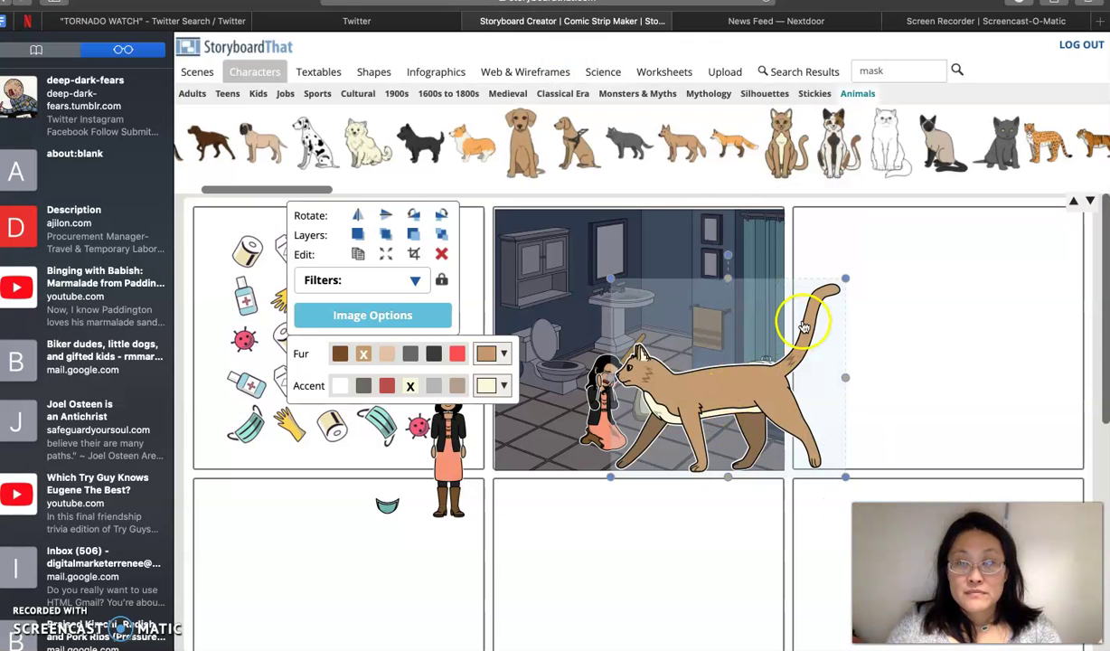
pyautogui.moveTo(846, 276); pyautogui.dragTo(715, 363)
pyautogui.click(661, 449)
pyautogui.moveTo(661, 449); pyautogui.dragTo(678, 438)
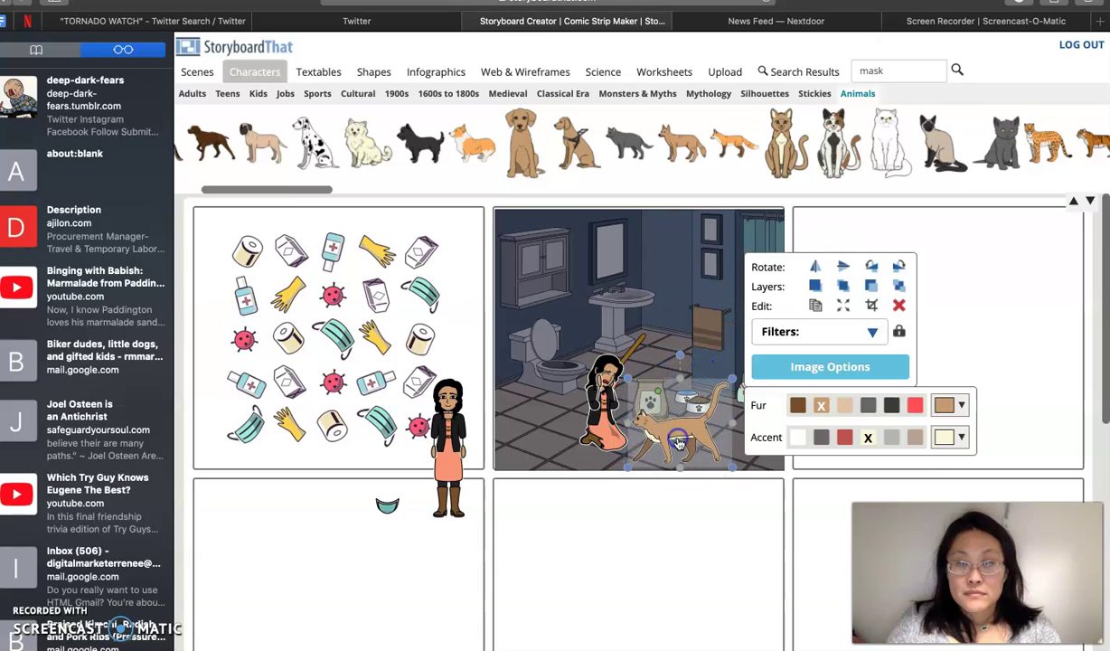
pyautogui.click(890, 409)
pyautogui.click(799, 381)
# - Change the cat to a sitting pose
pyautogui.click(826, 310)
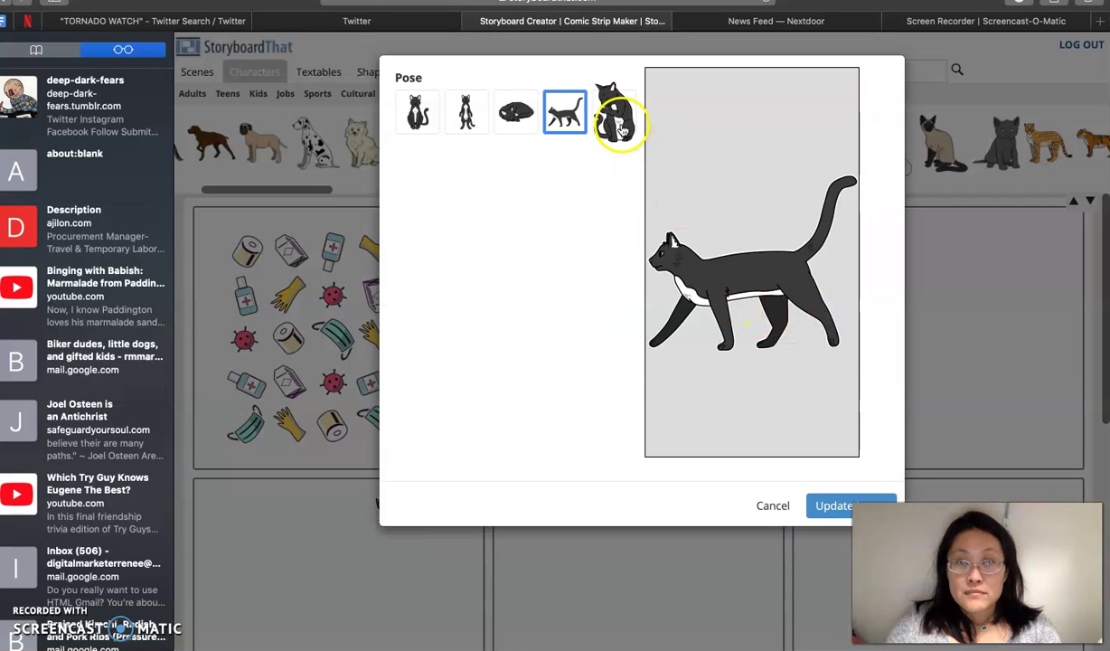
pyautogui.click(618, 115)
pyautogui.click(835, 505)
pyautogui.click(697, 436)
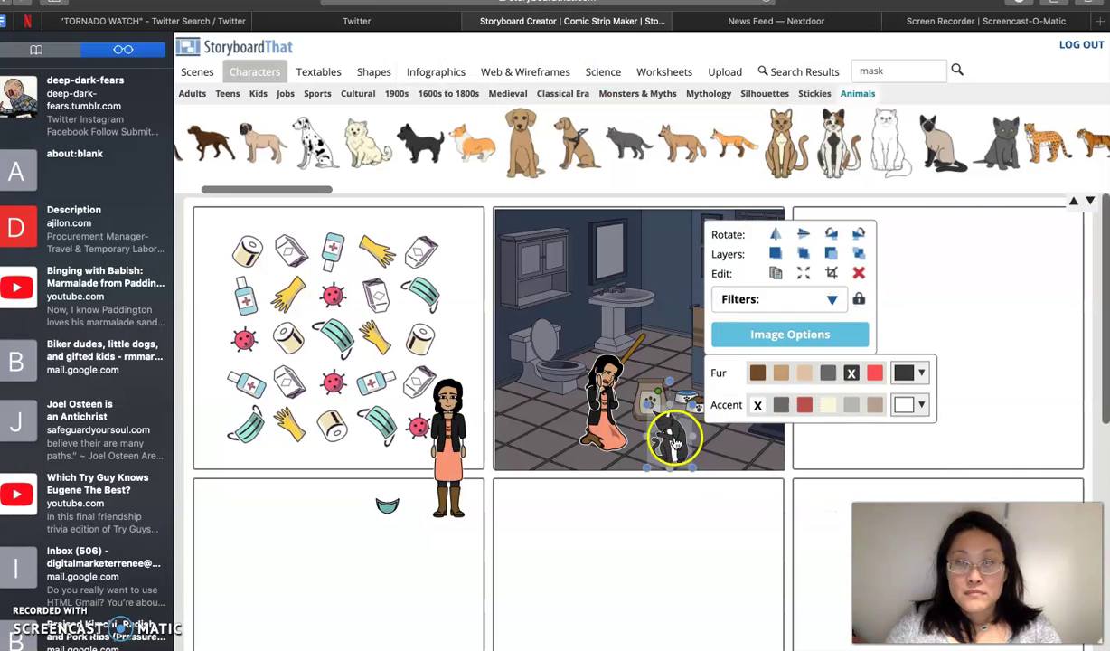
pyautogui.click(833, 537)
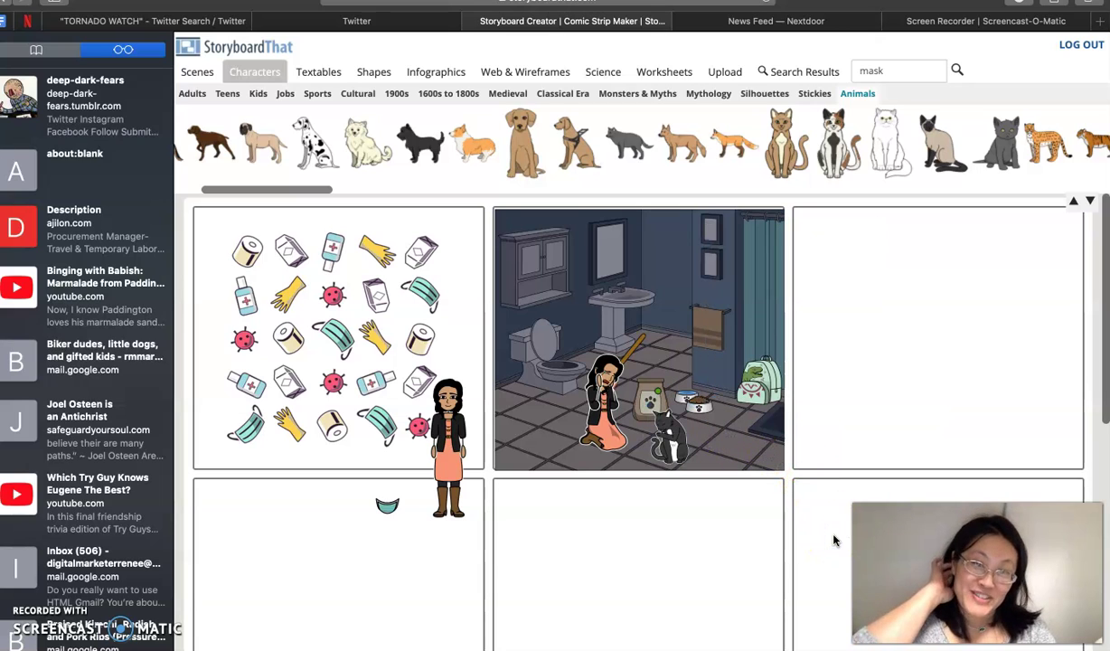
# - Shift the kneeling woman slightly right, next to the cat
pyautogui.click(678, 438)
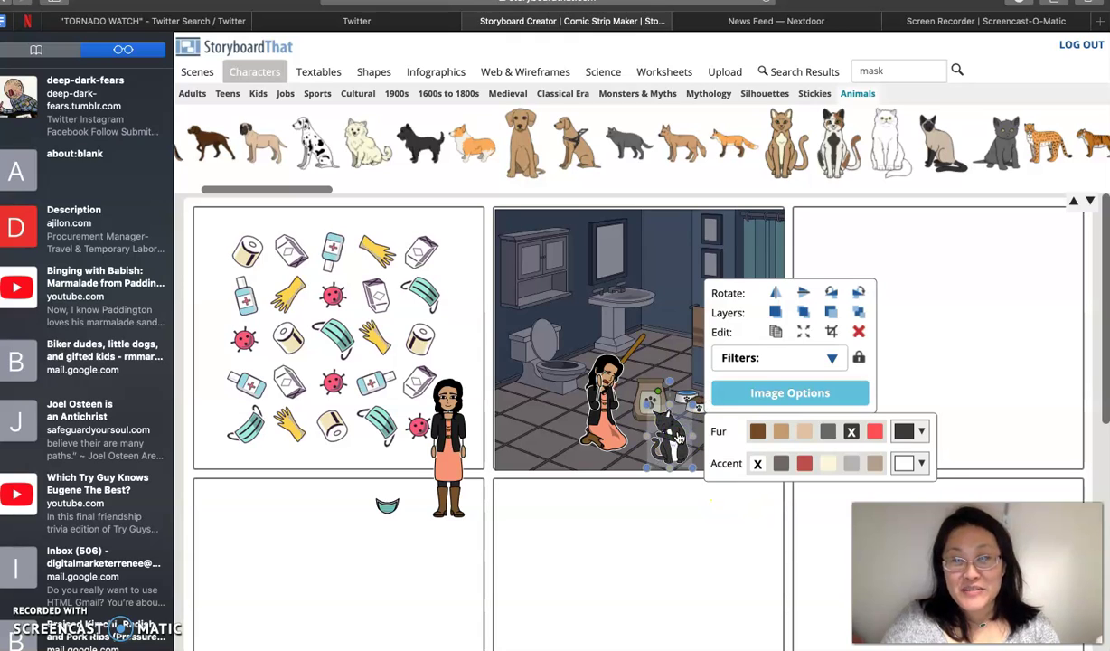
pyautogui.click(981, 427)
pyautogui.click(613, 375)
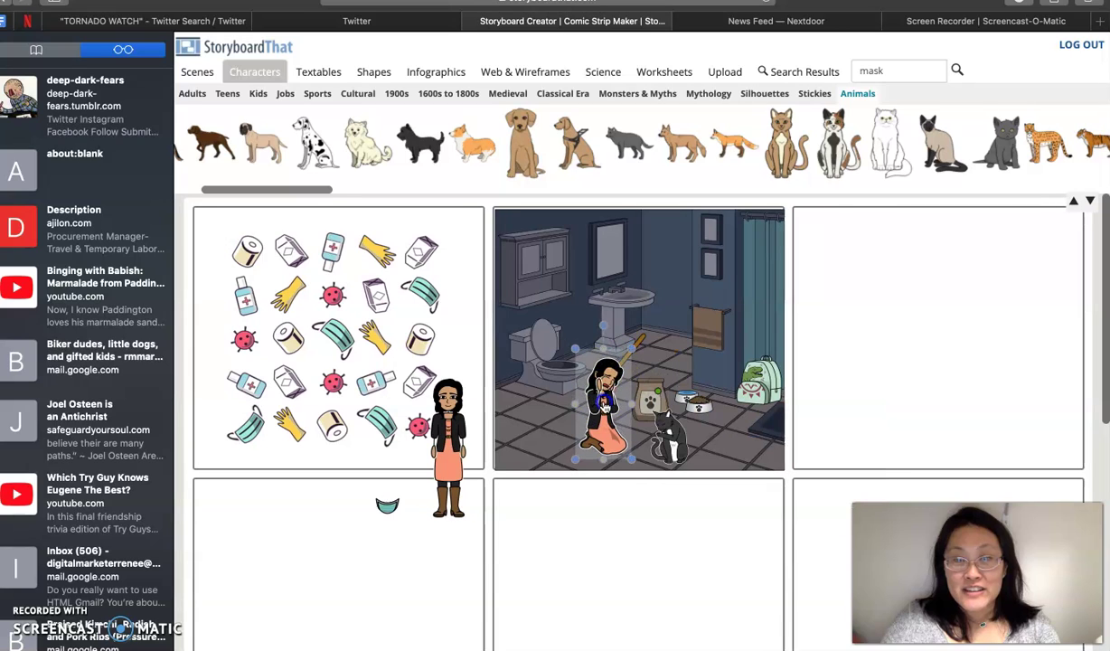
pyautogui.moveTo(605, 409); pyautogui.dragTo(620, 411)
# - Copy the bathroom panel with the woman and cat into empty panel 3 using Copy Cell
pyautogui.click(899, 322)
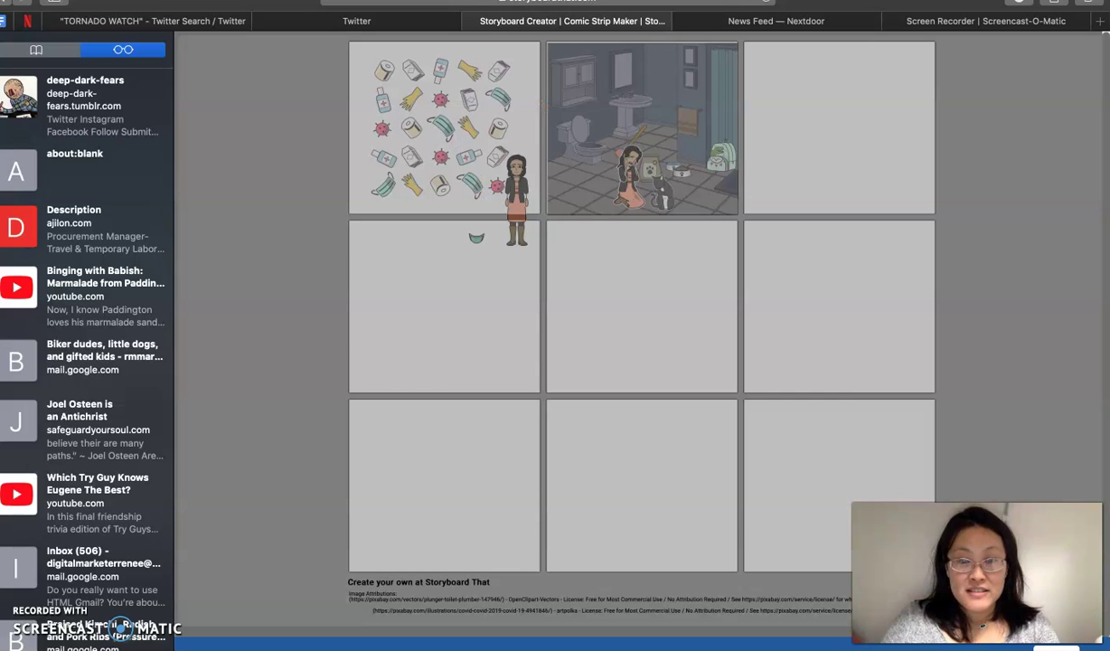
pyautogui.click(622, 166)
pyautogui.click(794, 158)
pyautogui.click(500, 133)
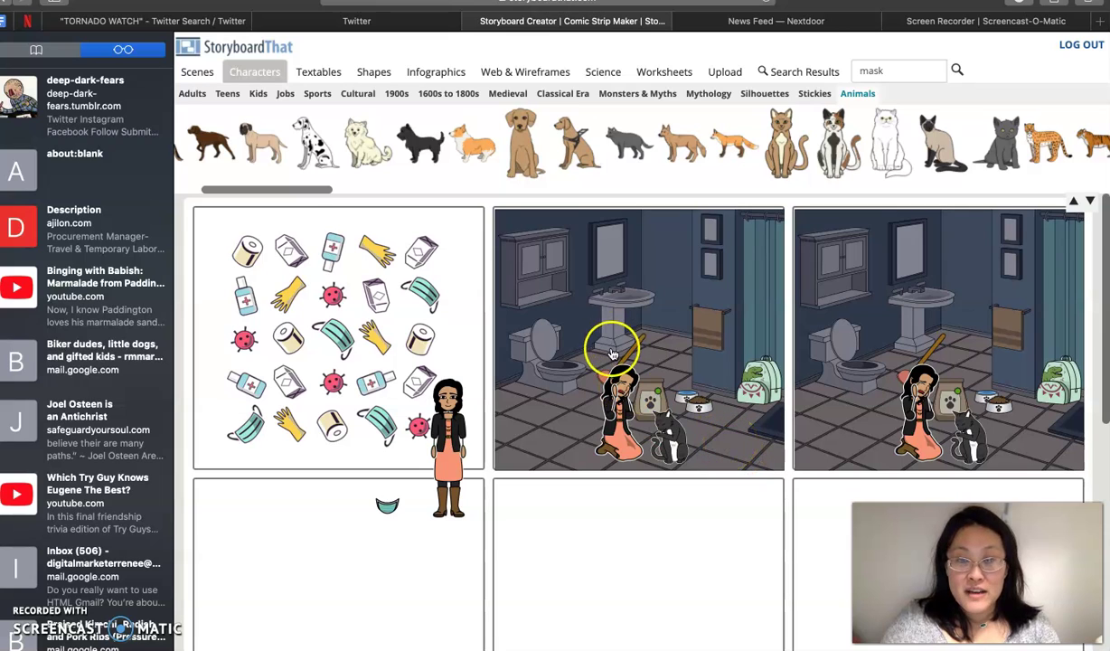
# - Search clipart for 'glasses' and fit black glasses onto the woman's face in panel 2
pyautogui.click(887, 71)
pyautogui.moveTo(888, 71); pyautogui.dragTo(819, 69)
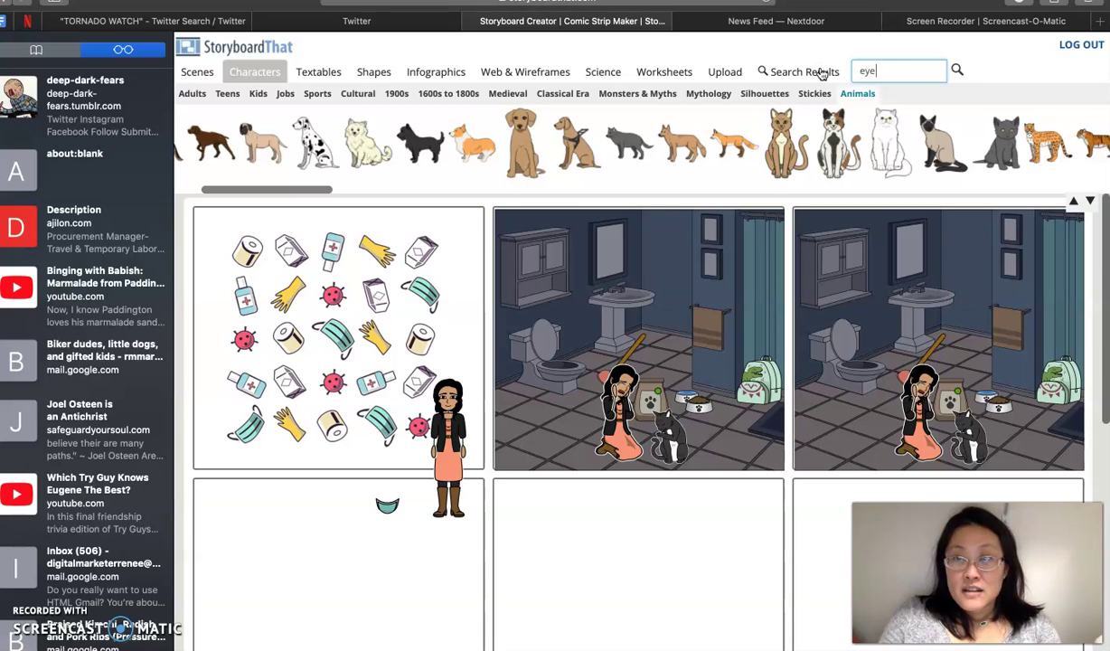
pyautogui.click(820, 72)
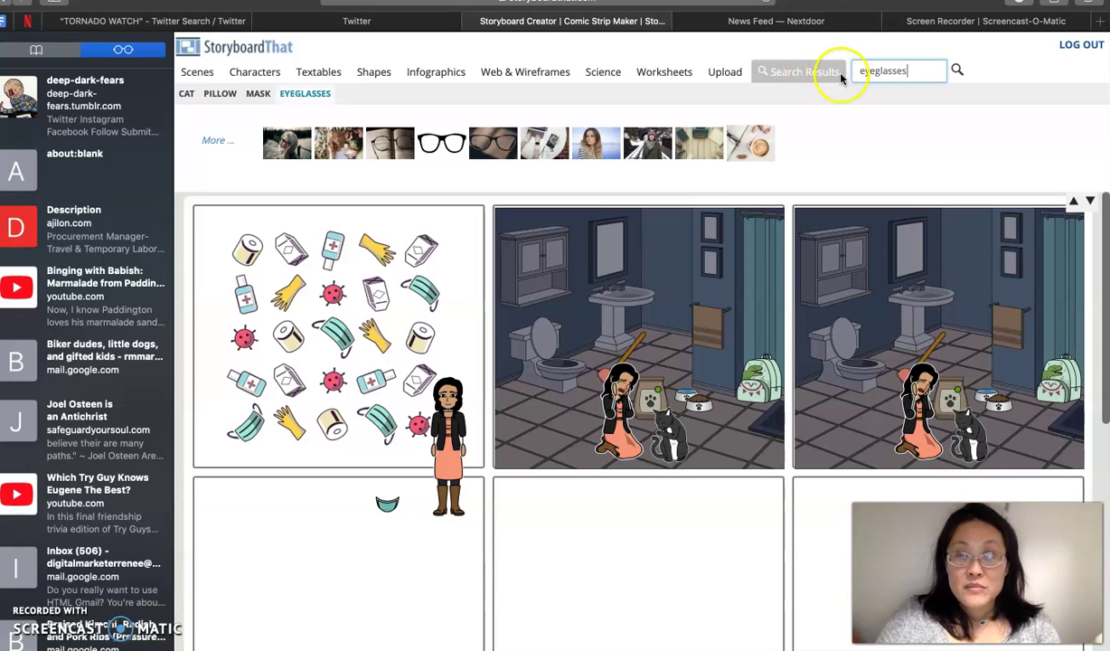
pyautogui.moveTo(909, 73); pyautogui.dragTo(811, 69)
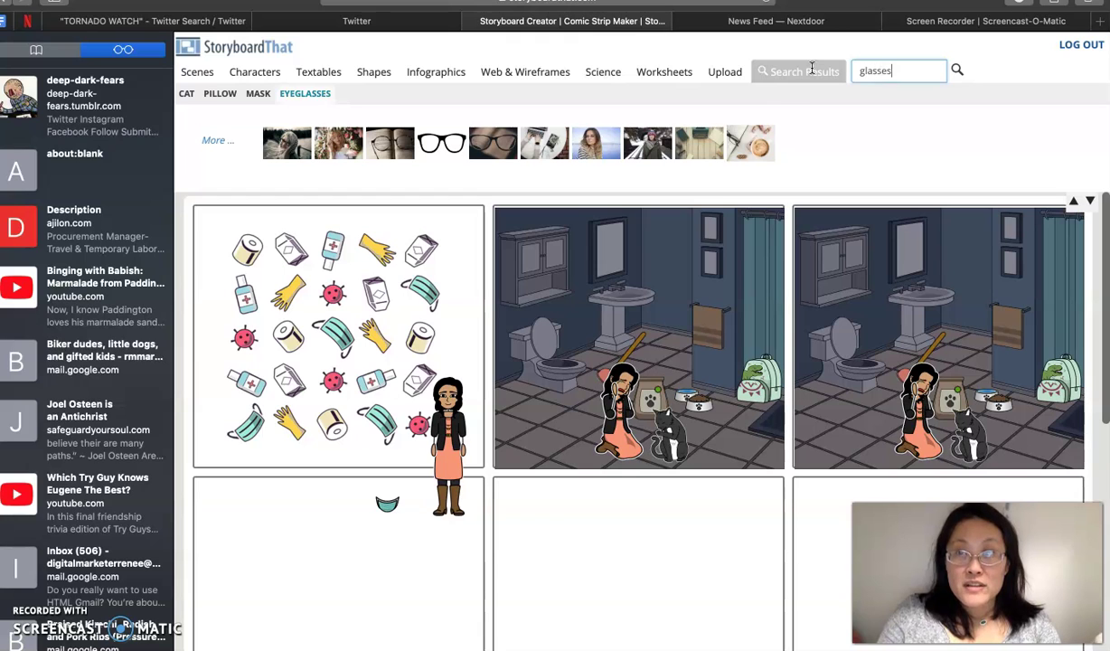
pyautogui.press('Return')
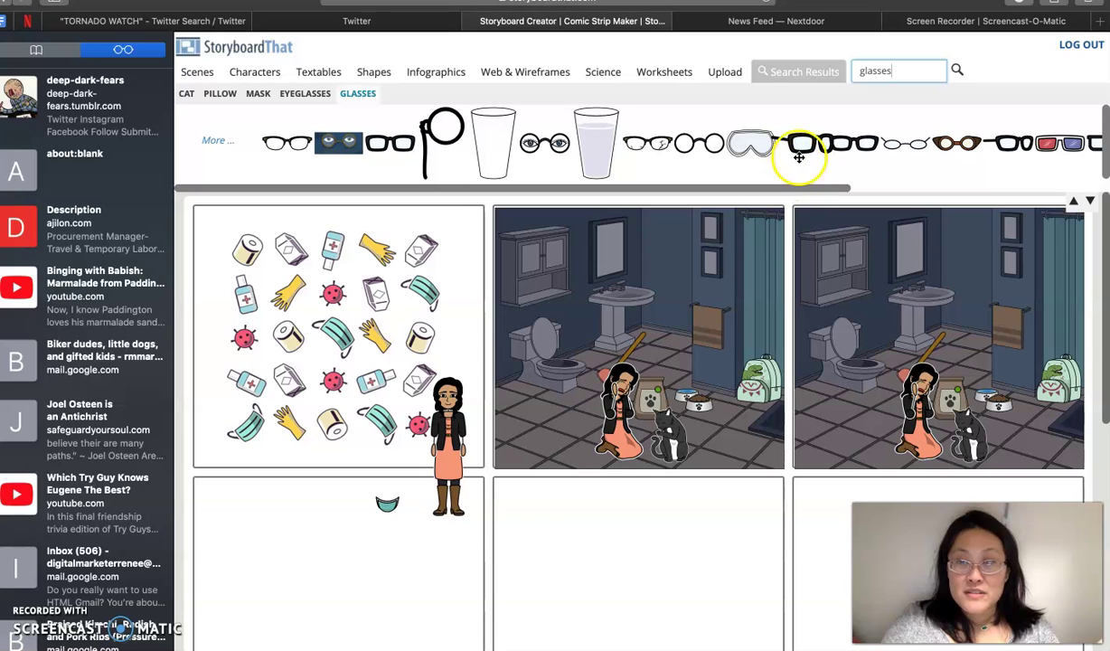
pyautogui.moveTo(808, 143); pyautogui.dragTo(626, 358)
pyautogui.click(618, 343)
# - Drag the same black glasses from the search results onto the woman in panel 3
pyautogui.click(617, 488)
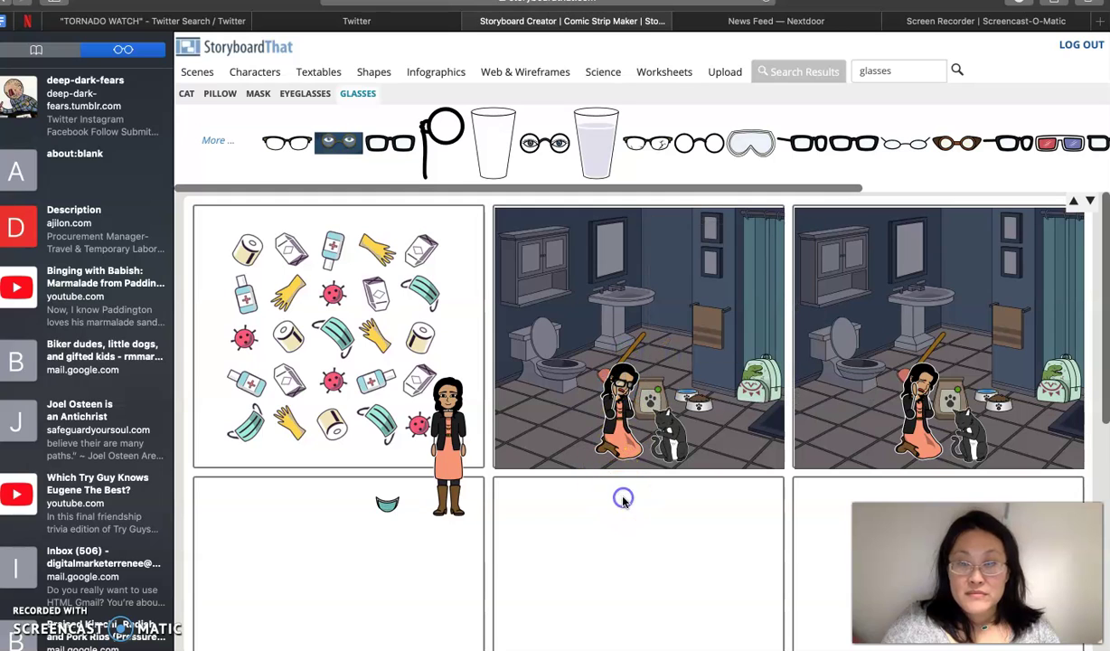
pyautogui.click(614, 429)
pyautogui.click(623, 384)
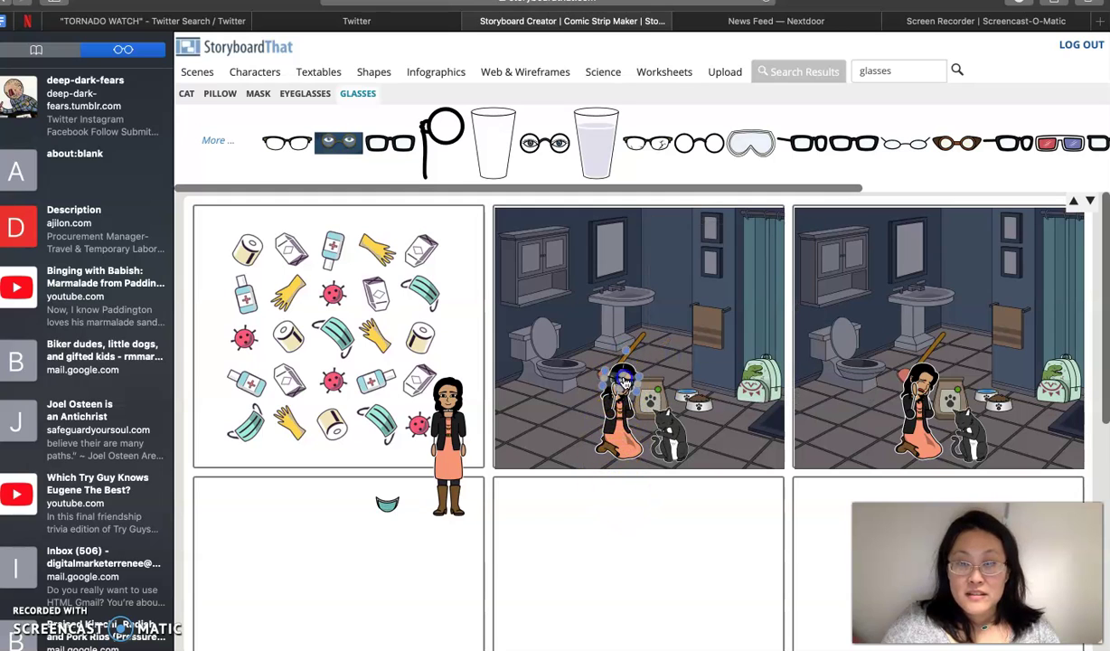
pyautogui.click(648, 498)
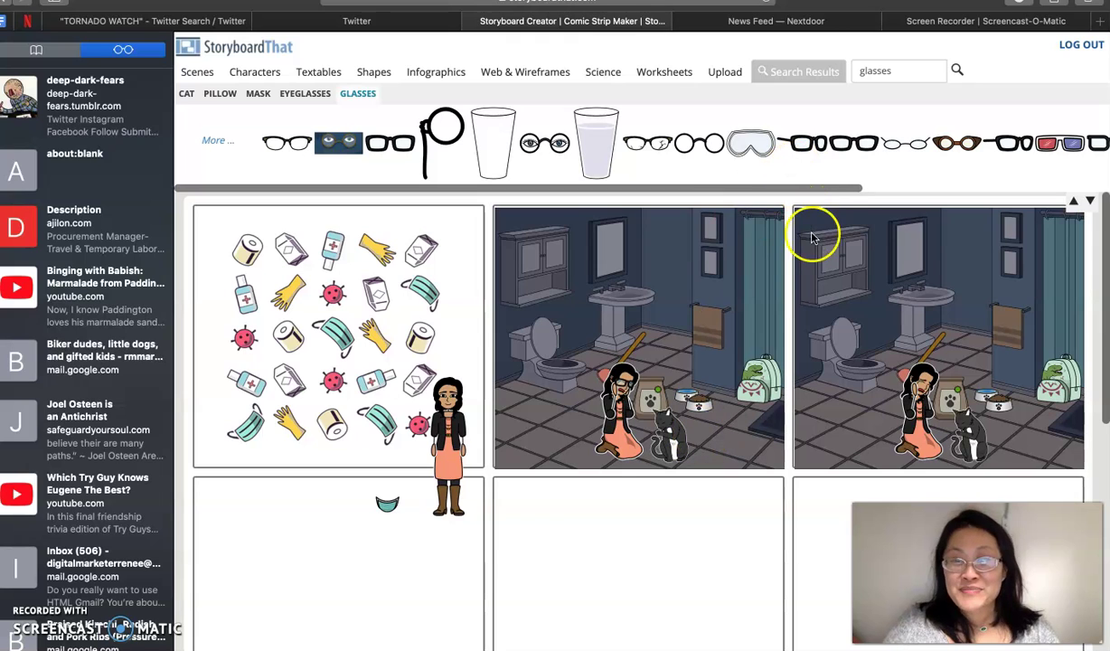
pyautogui.moveTo(818, 136); pyautogui.dragTo(918, 371)
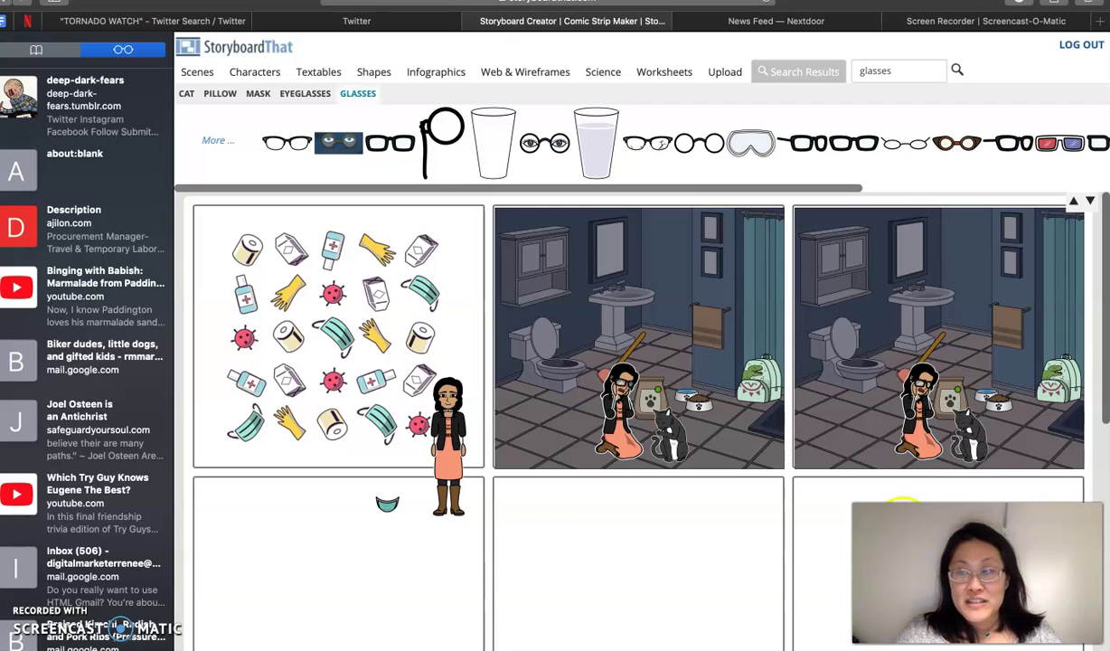
# - Switch the panel 3 cat to the curled-up sleeping pose
pyautogui.click(958, 432)
pyautogui.click(774, 331)
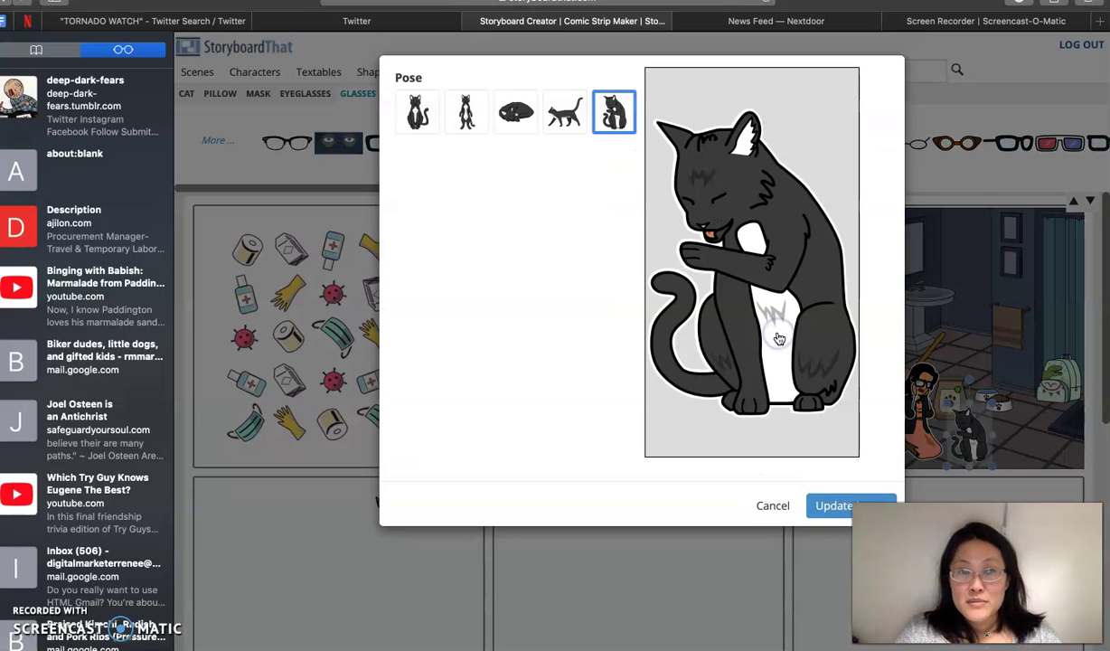
pyautogui.click(523, 115)
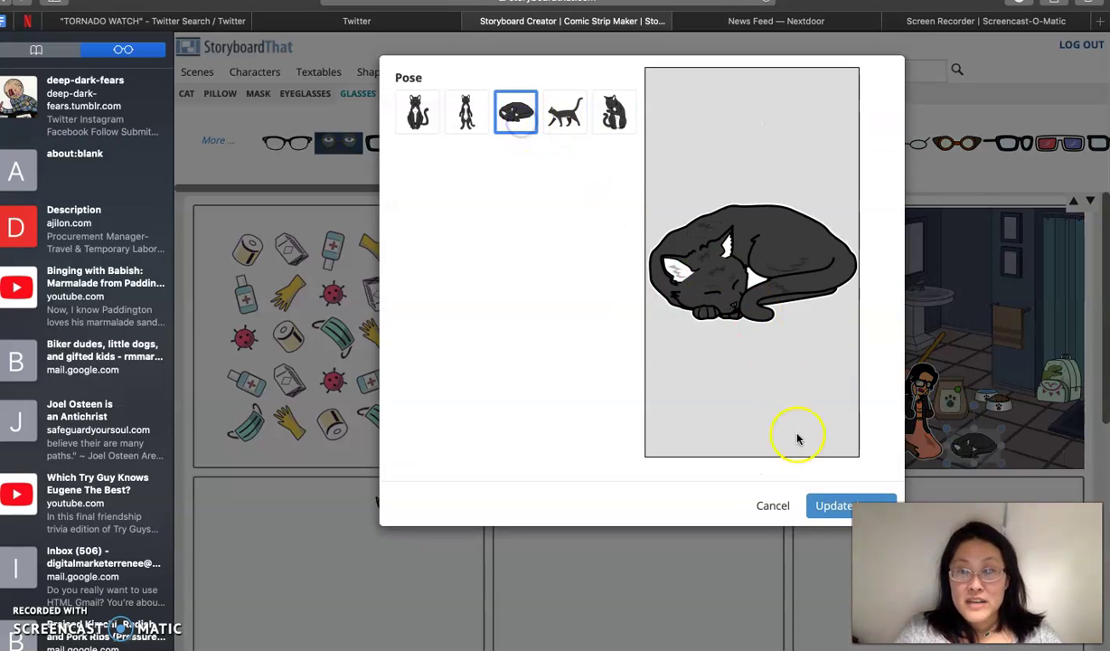
pyautogui.click(827, 504)
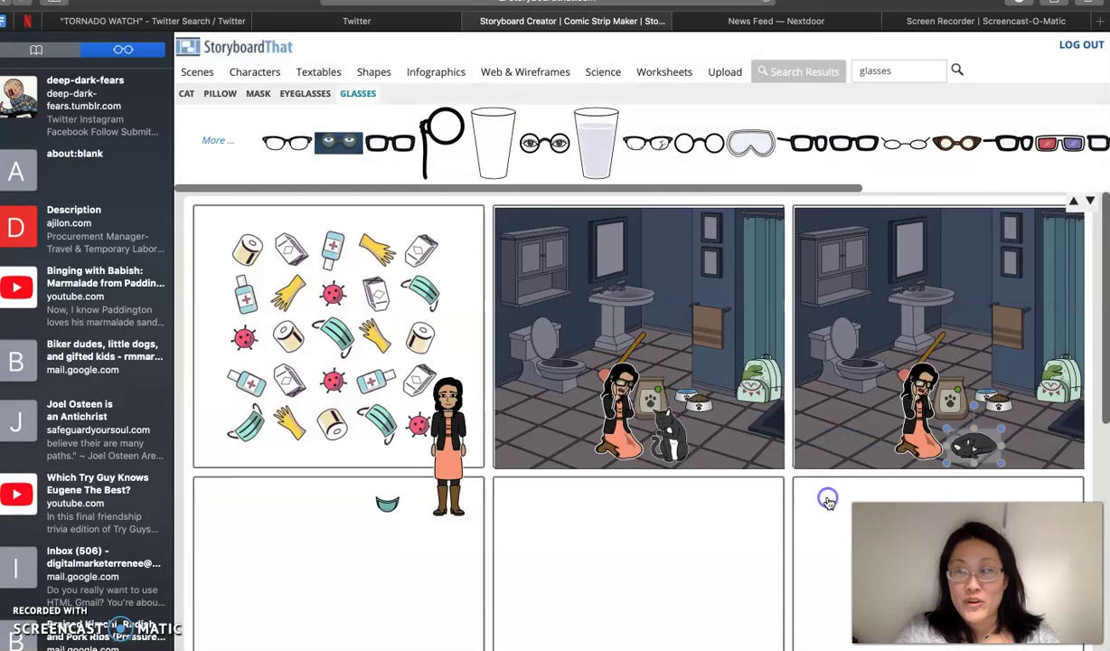
# - Change the panel 3 woman's right arm to reach outward
pyautogui.click(923, 423)
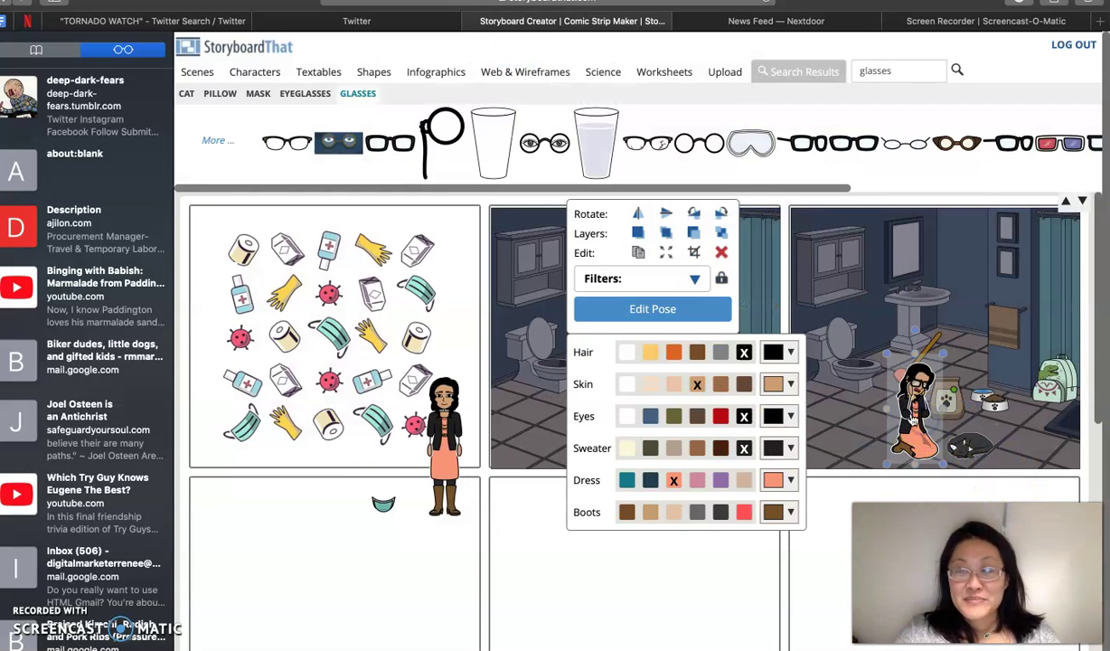
pyautogui.click(713, 311)
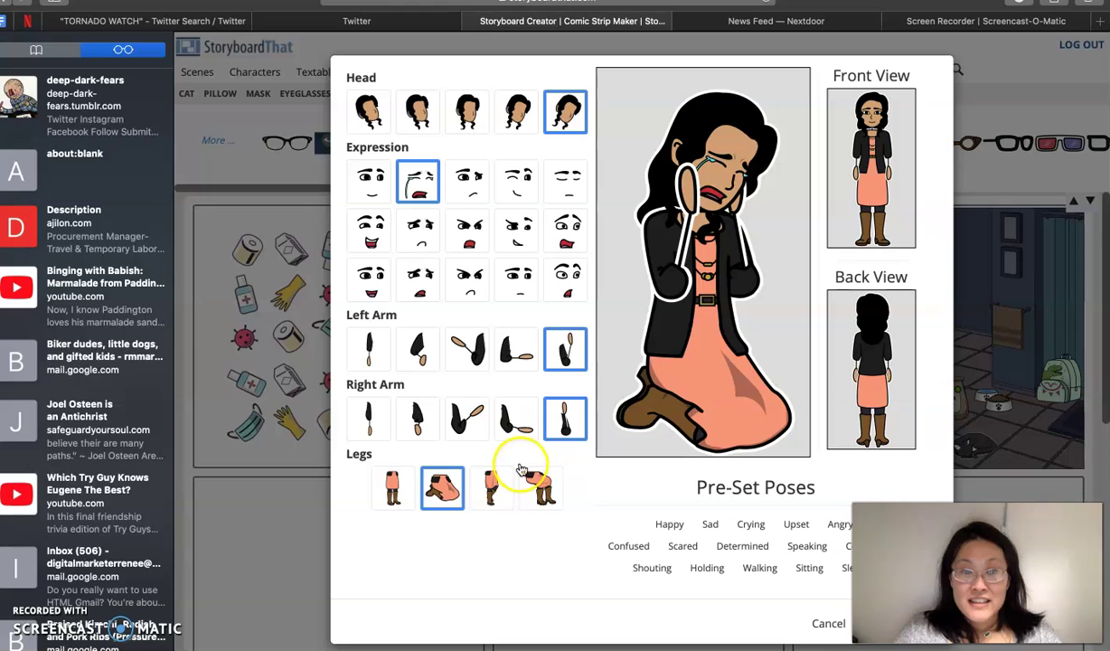
pyautogui.click(513, 425)
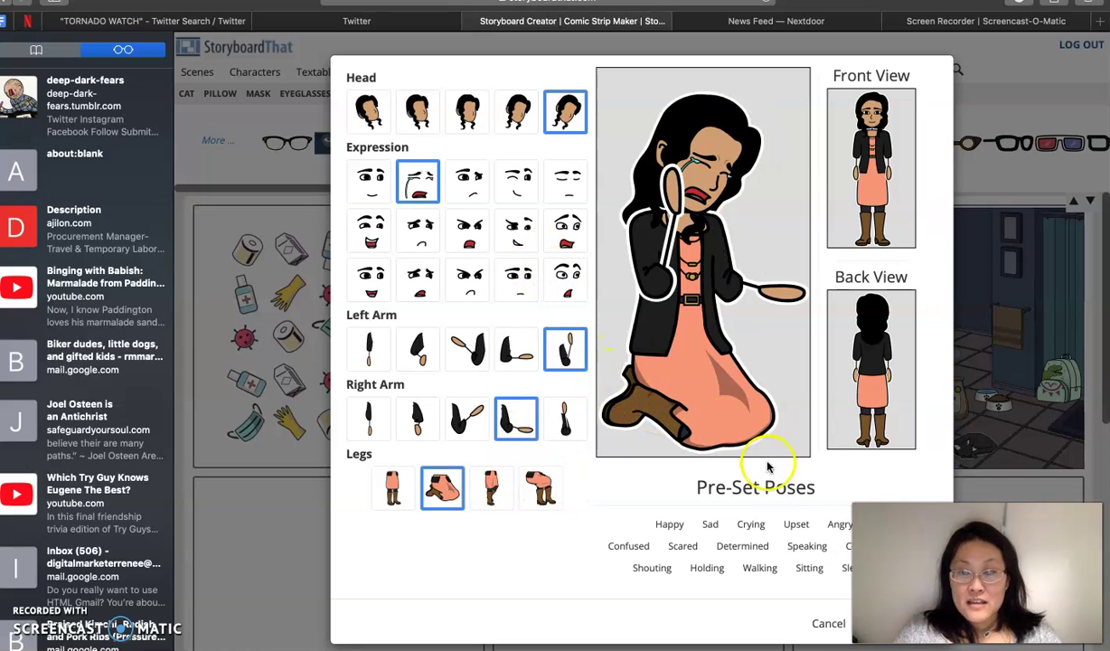
pyautogui.click(890, 623)
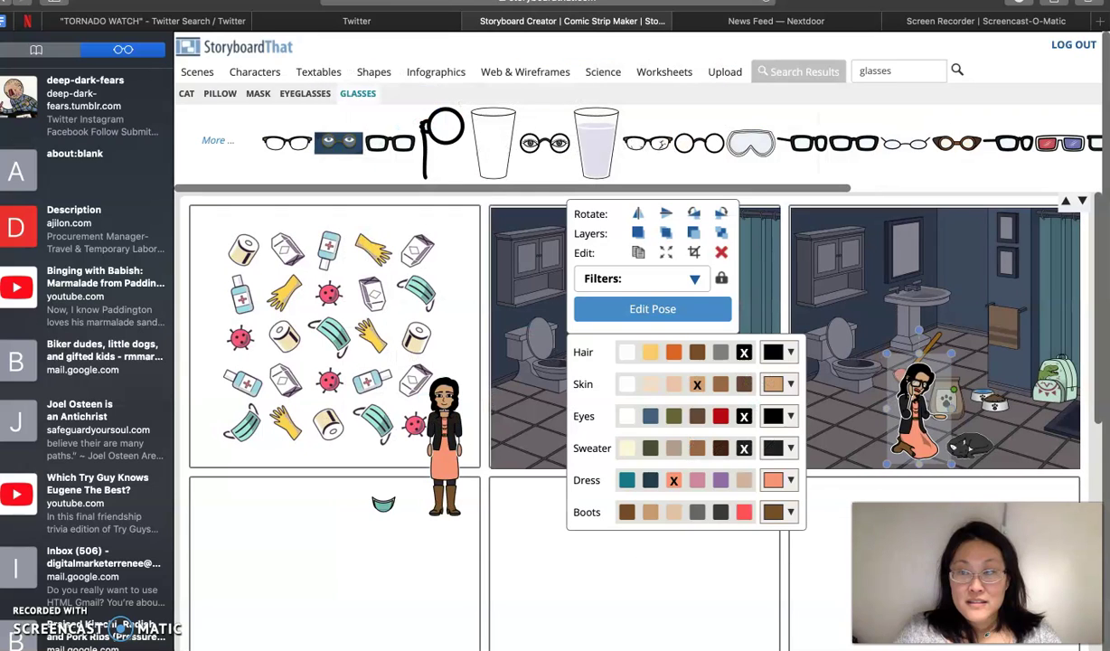
pyautogui.press('Escape')
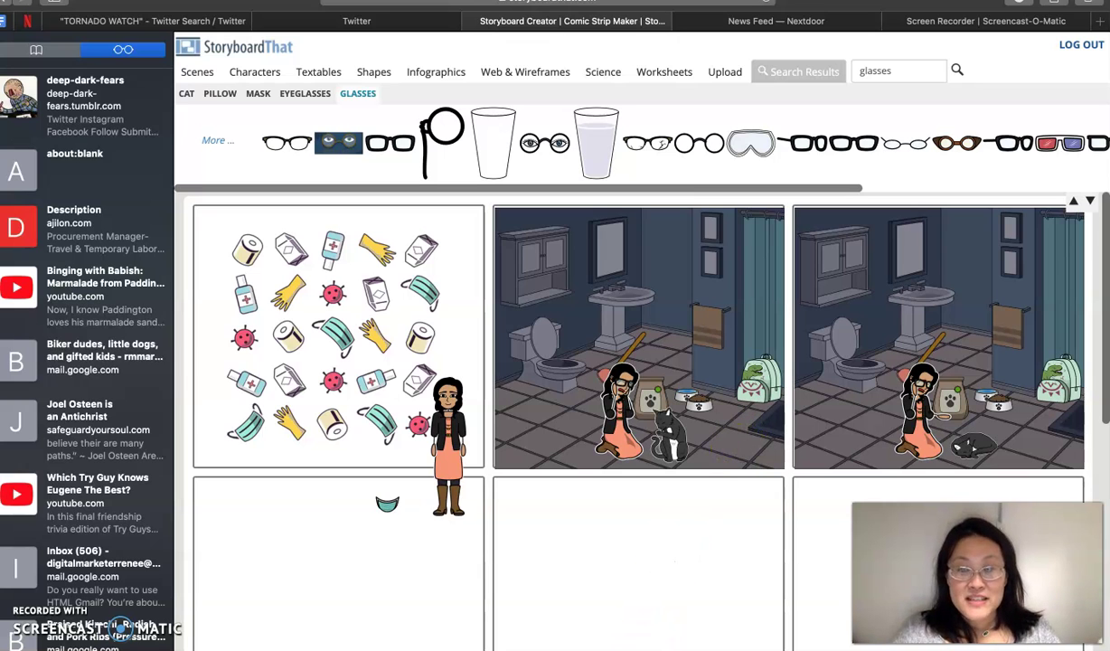
# - Save the storyboard with the title 'Tornado Covid 19 night'
pyautogui.hotkey('ctrl', 's')
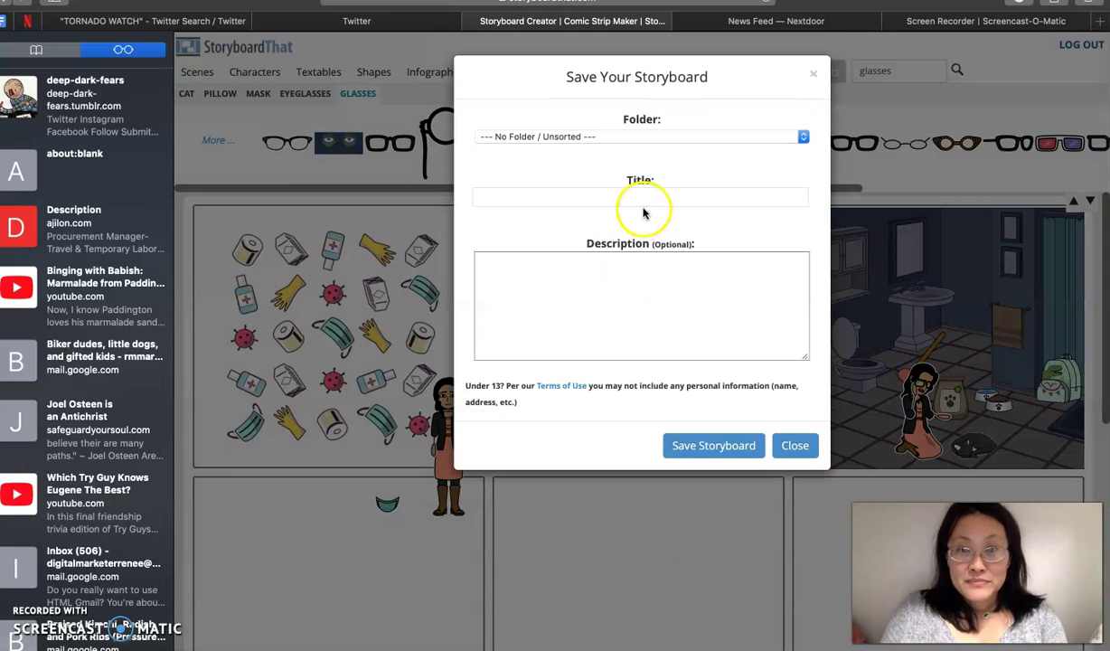
pyautogui.click(649, 199)
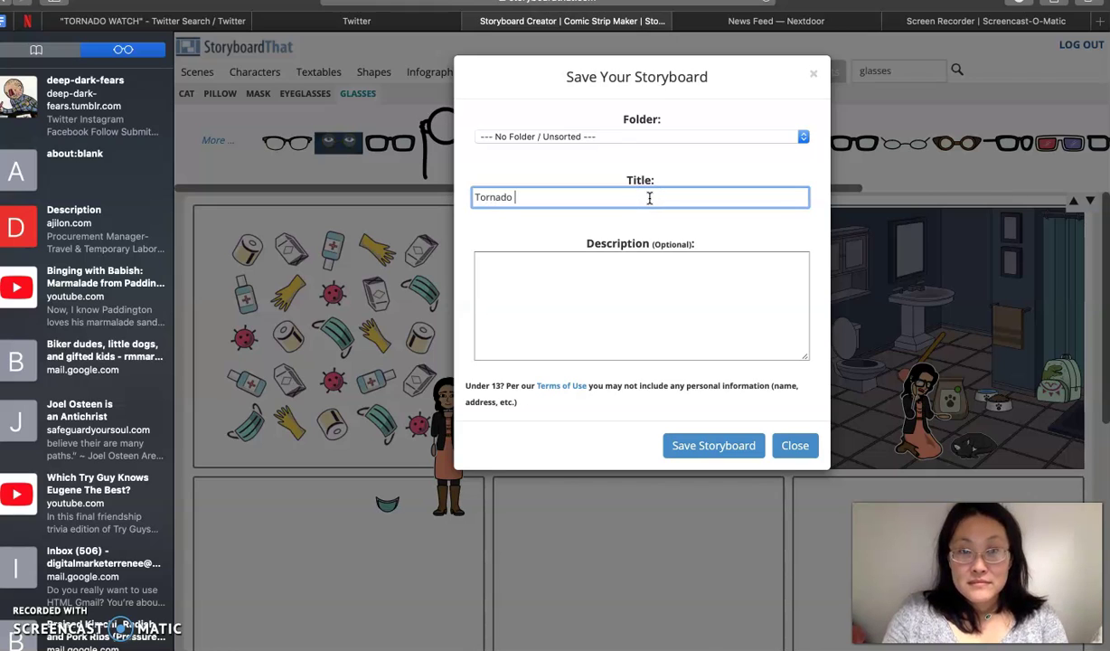
pyautogui.write('Tornado Covid 19 night')
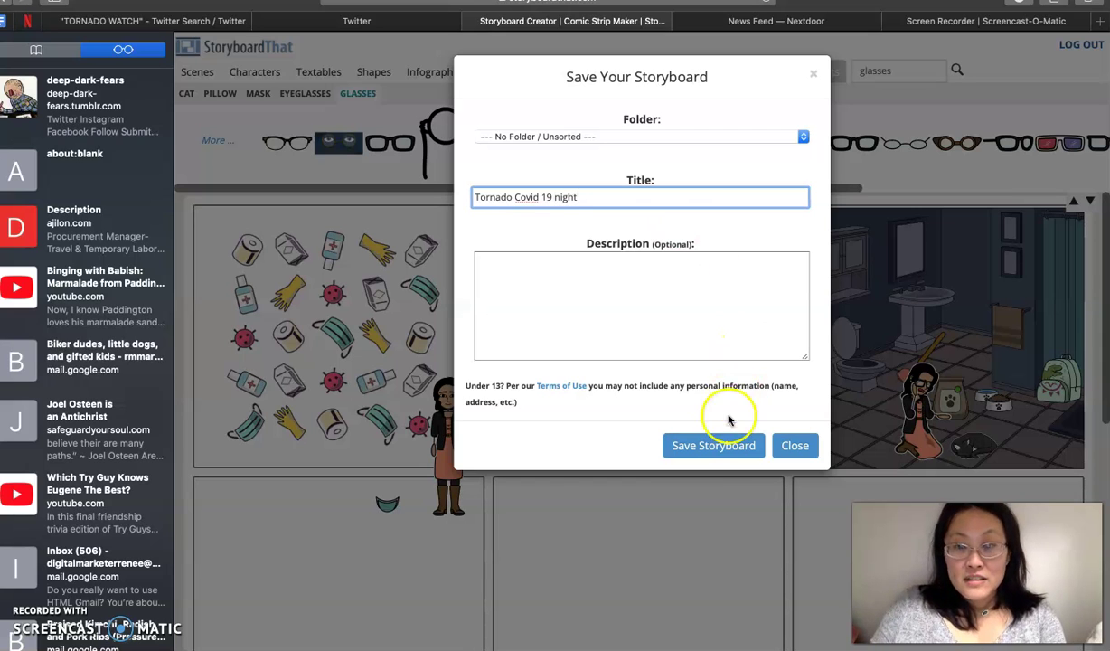
pyautogui.click(712, 444)
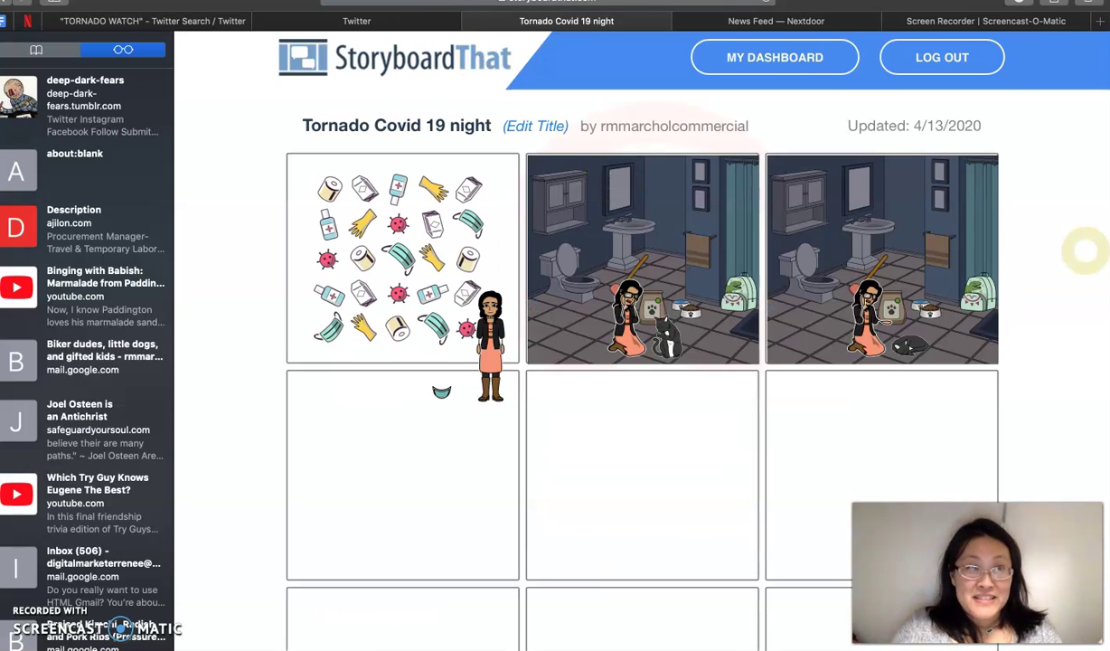
pyautogui.moveTo(91, 17)
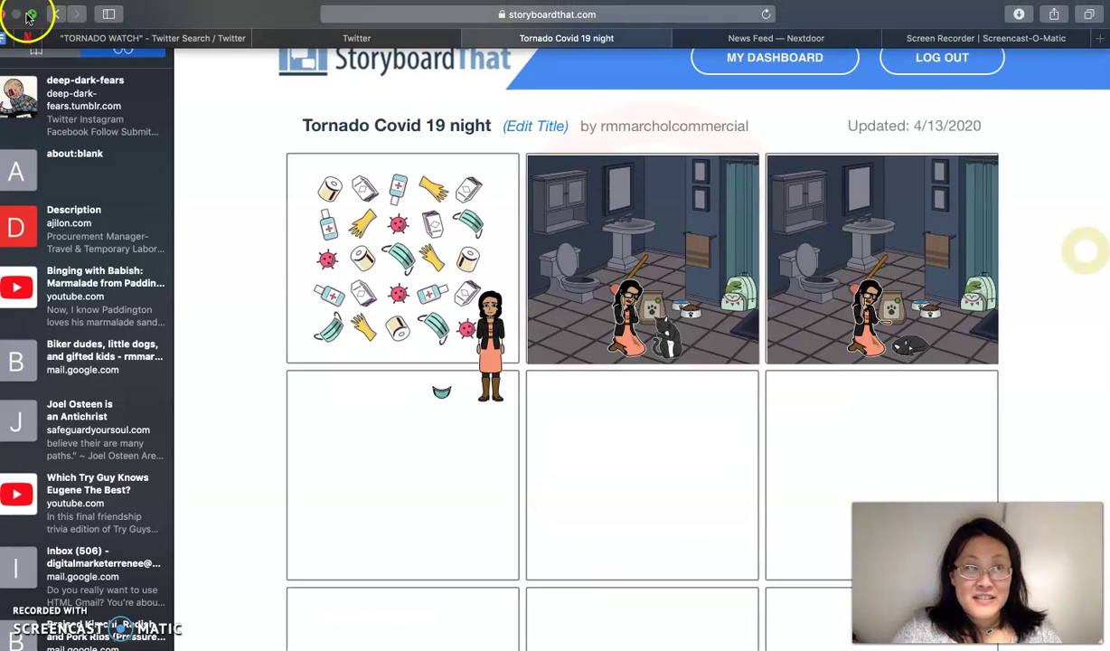